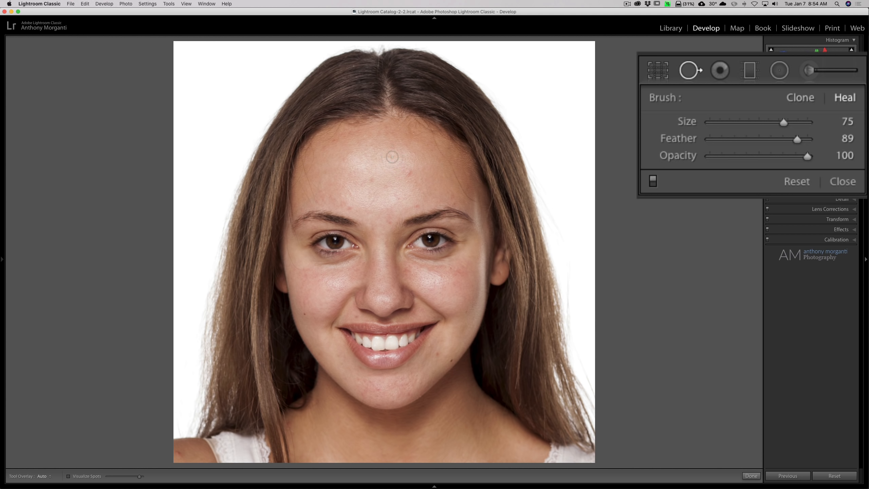
Try a healing spot on the dark mark on the upper forehead, adjust its source slightly, and delete the spot.
left_click(392, 157)
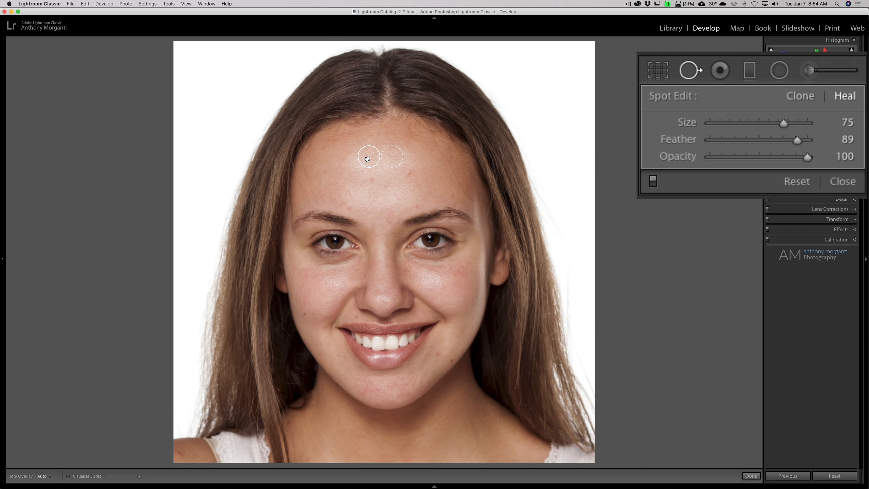
mouse_move(367, 159)
left_mouse_down()
mouse_move(355, 142)
mouse_move(349, 156)
mouse_move(368, 160)
left_mouse_up()
key("BackSpace")
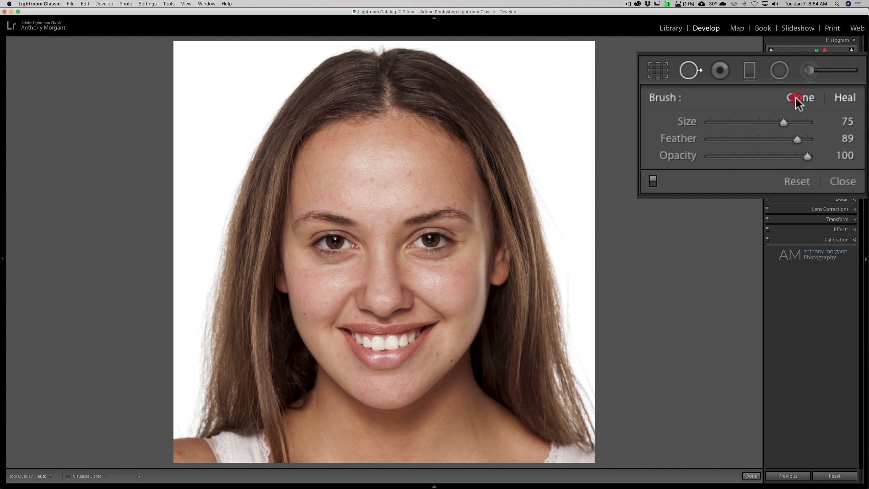
Use Clone mode at size 76 to cover the red forehead blemish with hair sampled from beside the face.
left_click(810, 102)
left_click(807, 99)
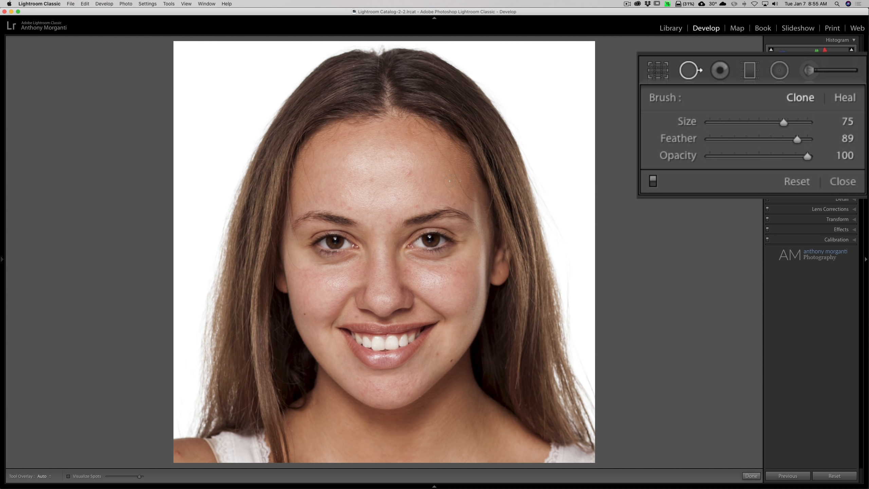
scroll(405, 176, "up", 1)
left_click(408, 172)
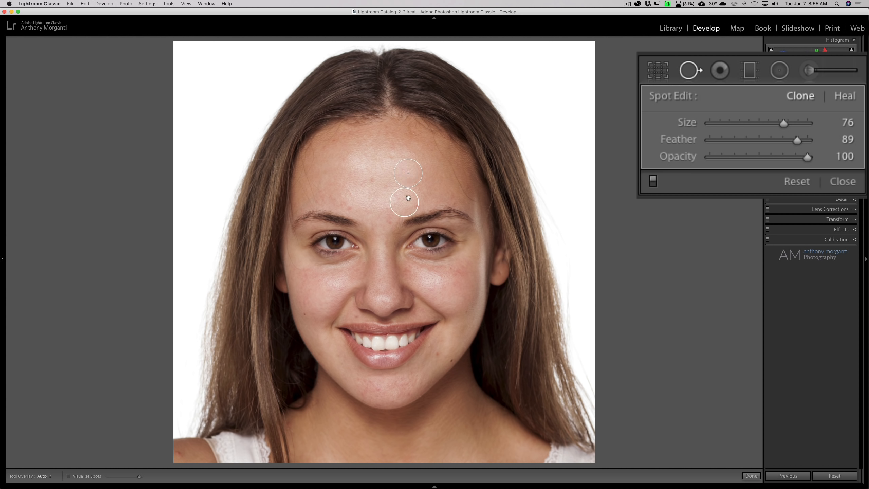
mouse_move(408, 198)
left_mouse_down()
mouse_move(489, 205)
mouse_move(530, 228)
left_mouse_up()
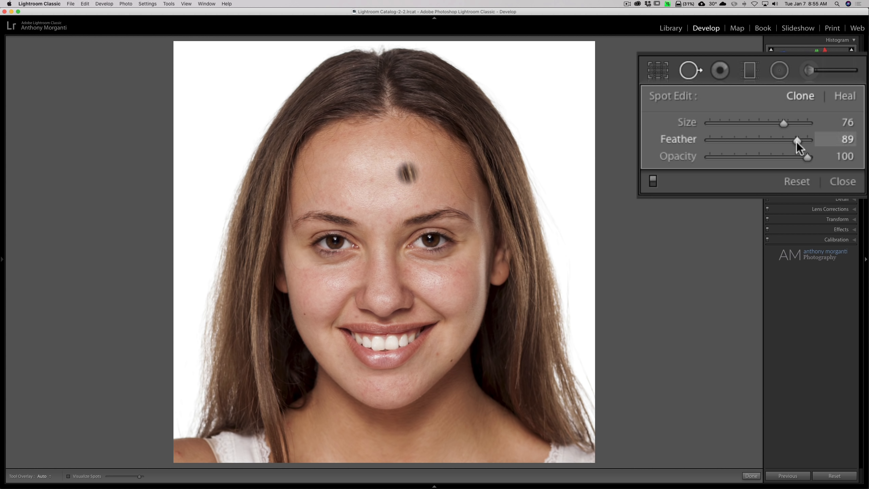
Try the hair spot with feather 0 in Heal mode, then delete it.
left_click_drag(796, 141, 662, 139)
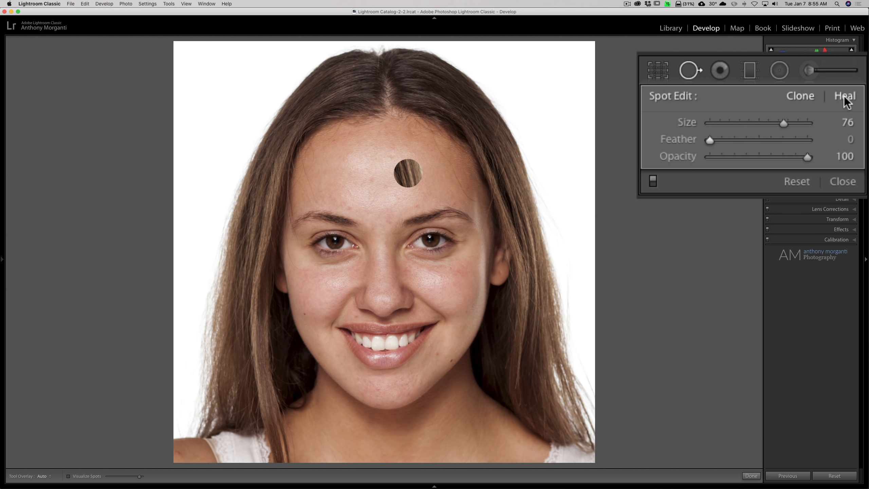
left_click(848, 114)
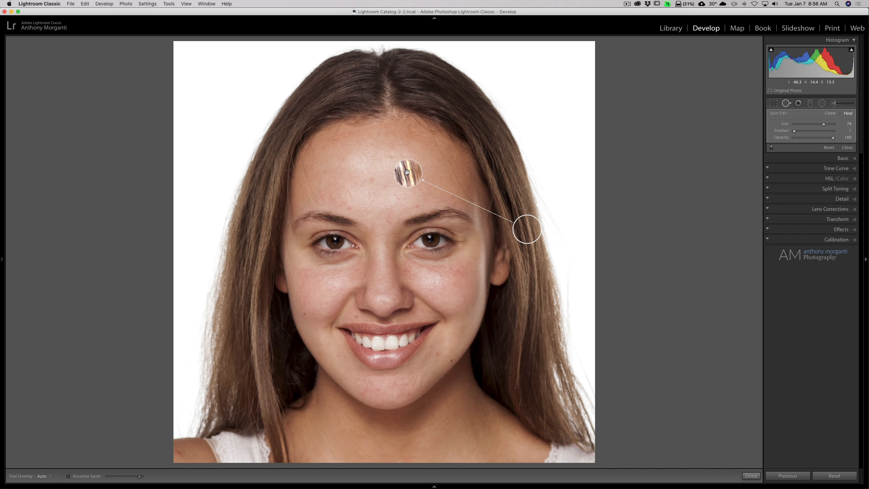
key("BackSpace")
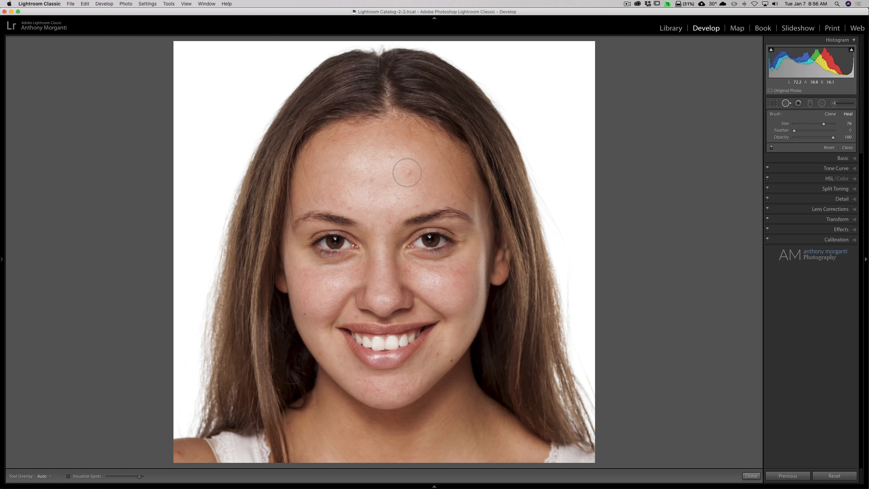
Set the brush feather to 90, try varying the opacity of a healing spot on the red forehead blemish, and delete the spot.
left_click_drag(794, 132, 831, 132)
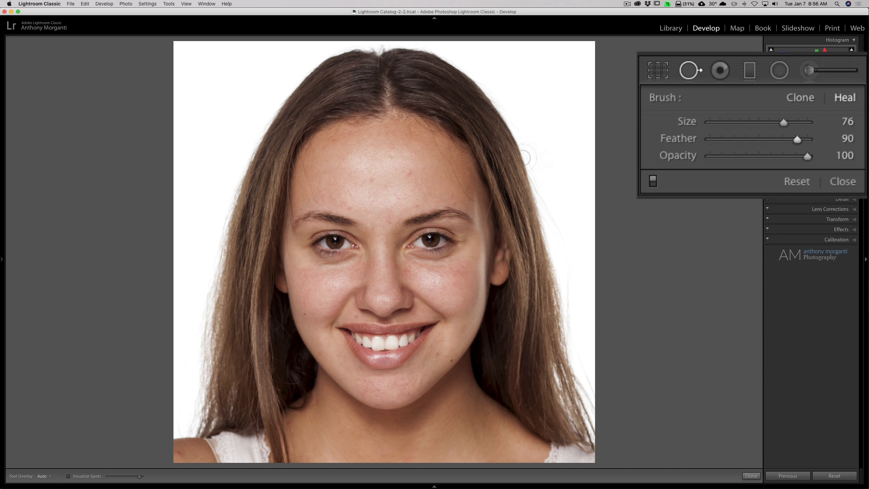
left_click(407, 173)
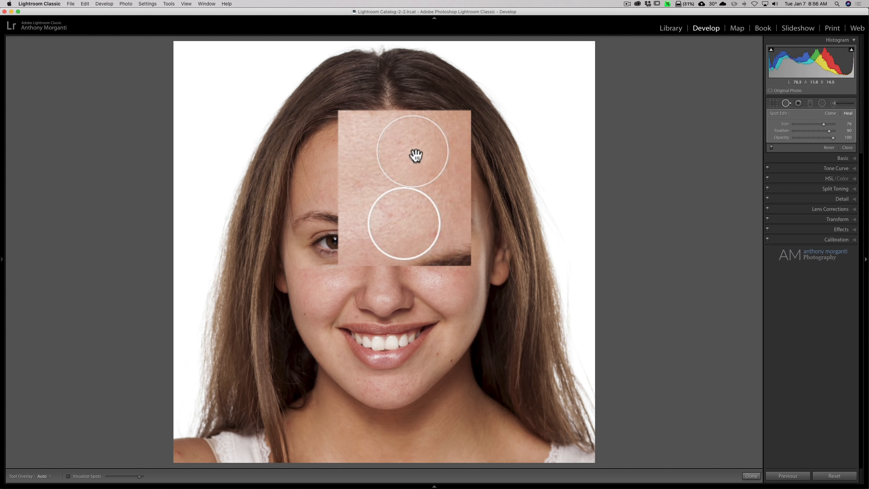
left_click_drag(834, 138, 759, 145)
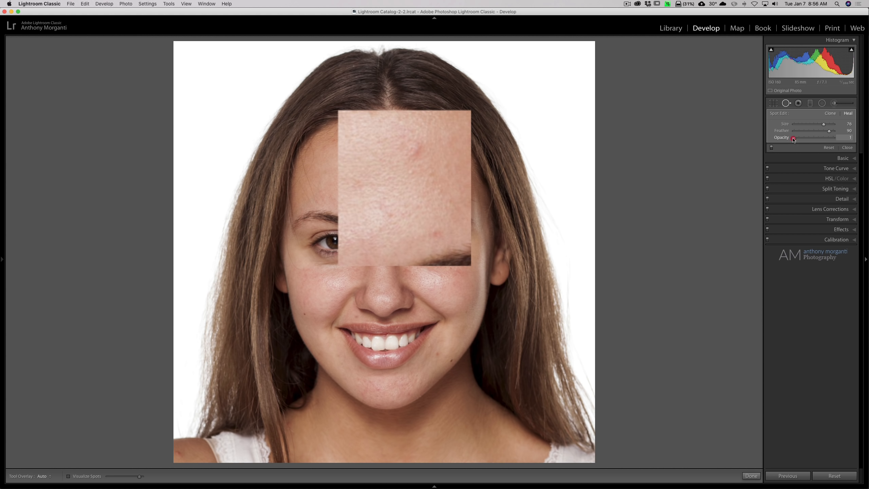
left_click_drag(794, 138, 840, 140)
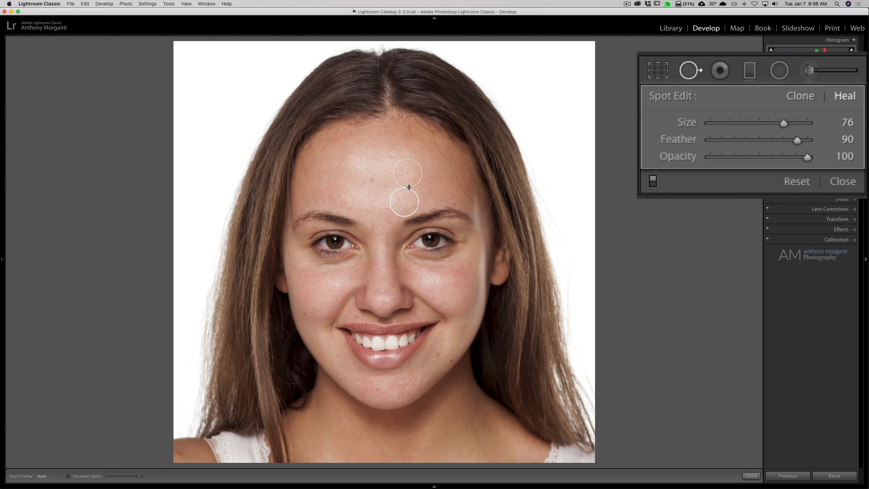
key("BackSpace")
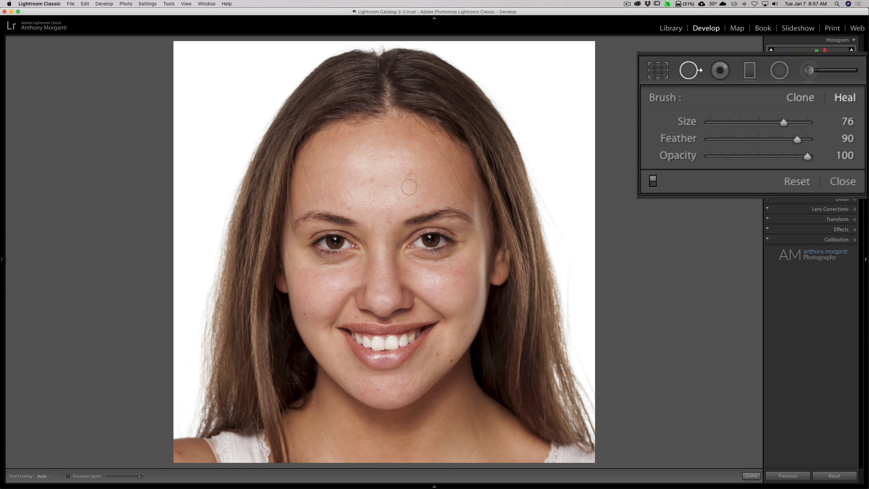
Try different source areas for a healing spot on the upper forehead's dark mark, then delete the spot.
left_click(392, 156)
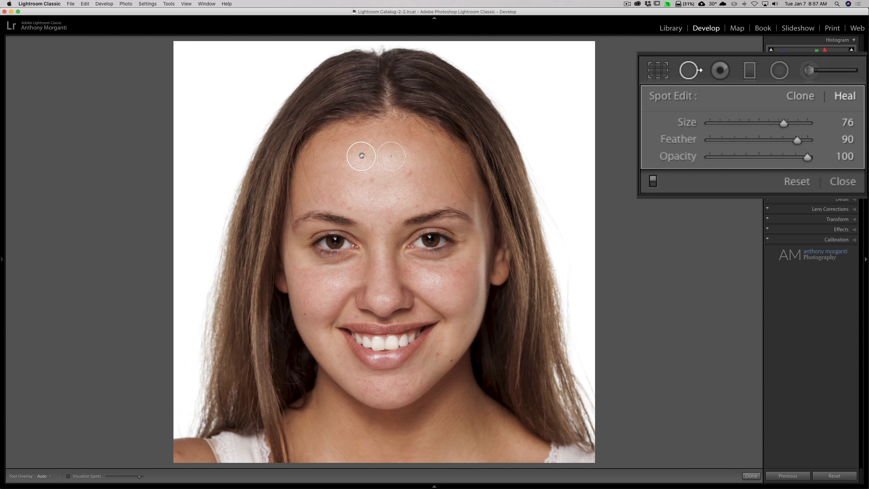
mouse_move(361, 153)
left_mouse_down()
mouse_move(356, 177)
mouse_move(397, 192)
mouse_move(357, 182)
mouse_move(355, 162)
mouse_move(357, 191)
mouse_move(393, 196)
left_mouse_up()
mouse_move(392, 196)
left_mouse_down()
mouse_move(429, 177)
mouse_move(398, 190)
mouse_move(354, 155)
left_mouse_up()
key("BackSpace")
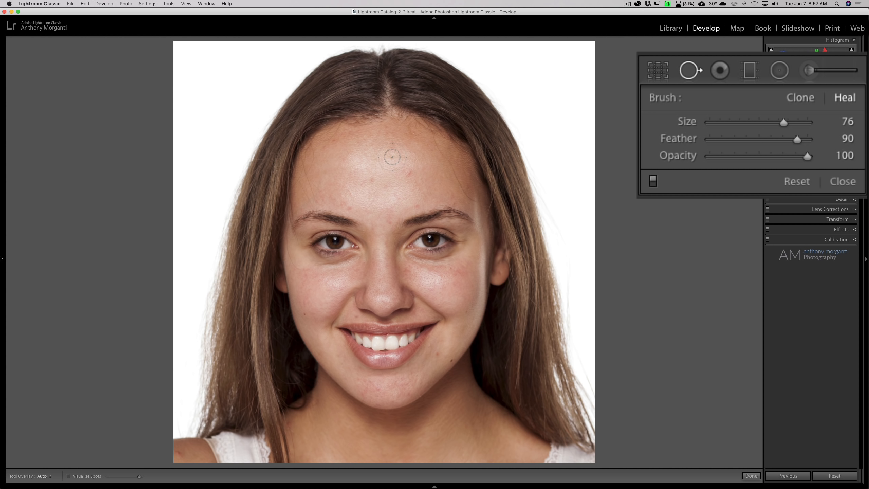
Heal the blemishes across the forehead with feather 90, manually choosing a clean skin source for each spot.
key("super")
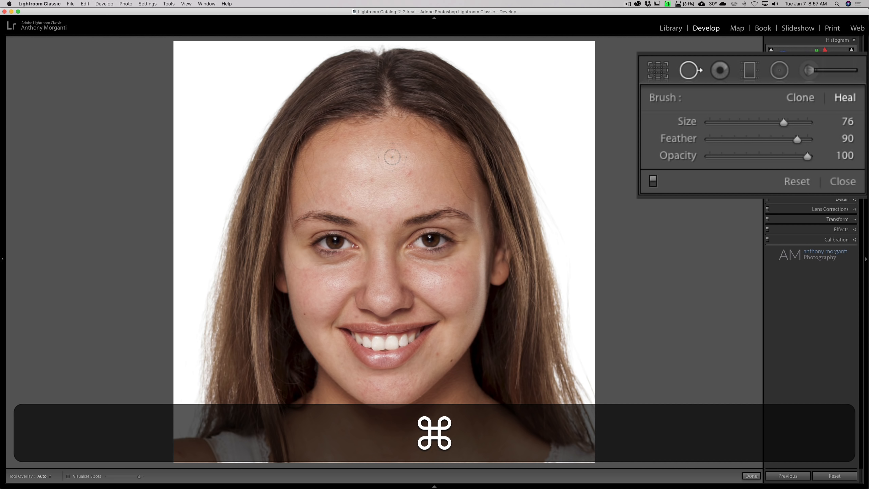
mouse_move(392, 157)
left_mouse_down()
mouse_move(342, 170)
mouse_move(397, 196)
mouse_move(393, 155)
mouse_move(358, 156)
mouse_move(354, 178)
mouse_move(355, 154)
mouse_move(362, 152)
left_mouse_up()
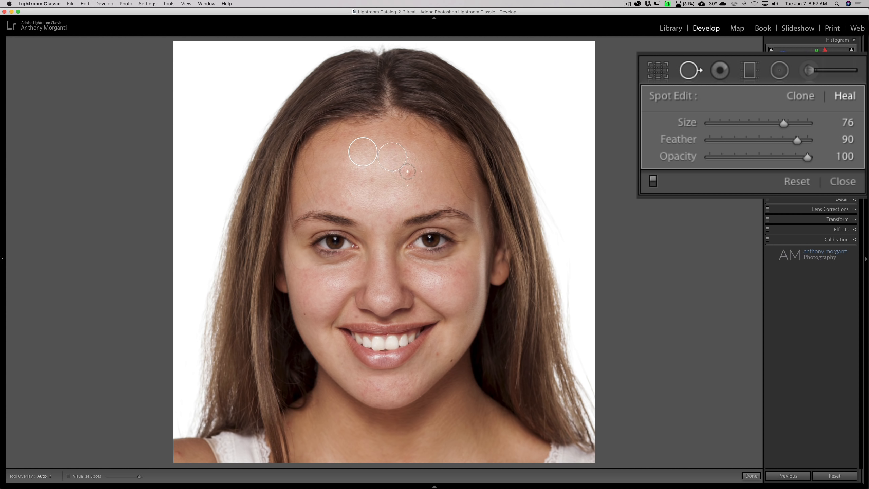
key("super")
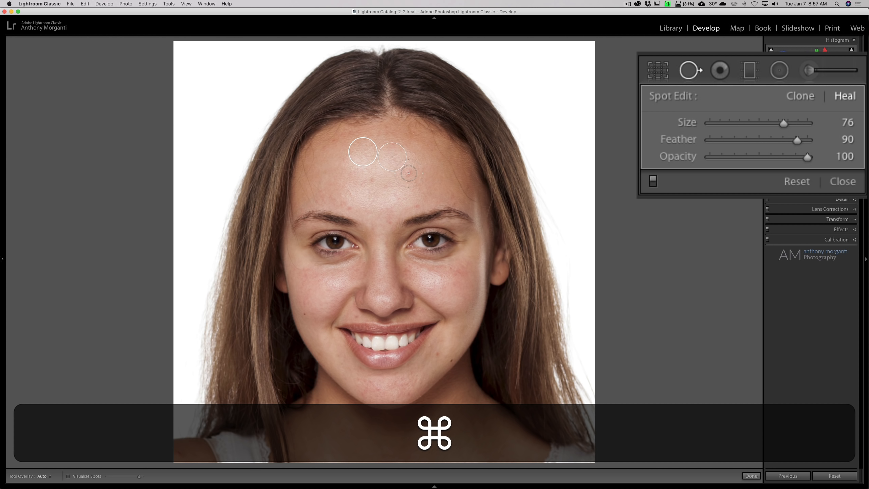
mouse_move(409, 173)
left_mouse_down()
mouse_move(382, 195)
mouse_move(409, 199)
mouse_move(435, 188)
left_mouse_up()
mouse_move(372, 181)
left_mouse_down()
mouse_move(344, 171)
mouse_move(345, 182)
left_mouse_up()
mouse_move(375, 207)
left_mouse_down()
mouse_move(420, 204)
mouse_move(434, 194)
left_mouse_up()
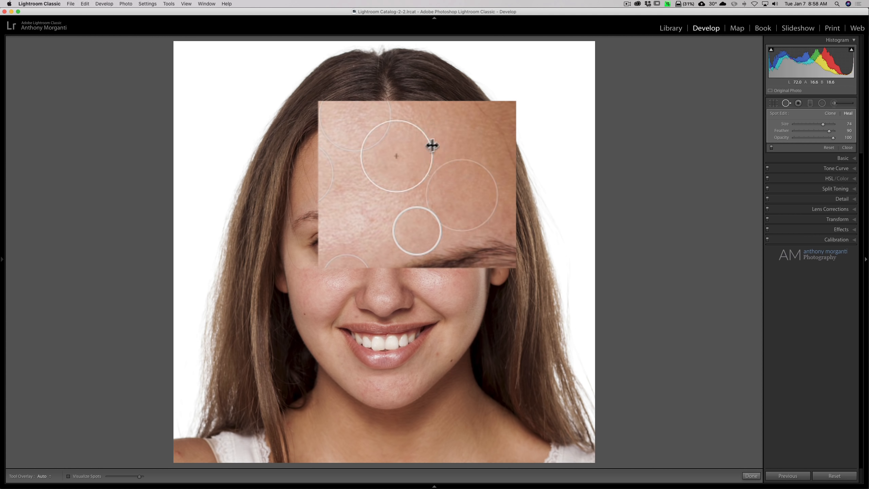
left_click(414, 148)
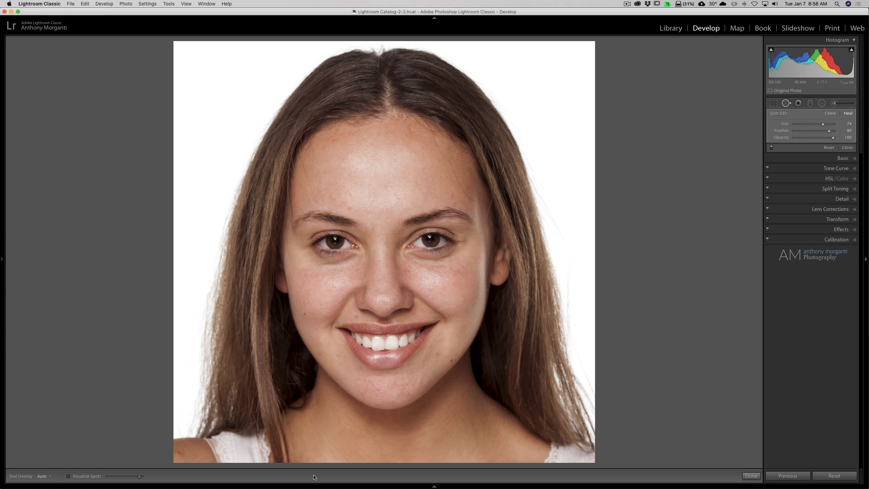
Toggle the toolbar off and back on, and briefly show the filmstrip before hiding it again.
key("t")
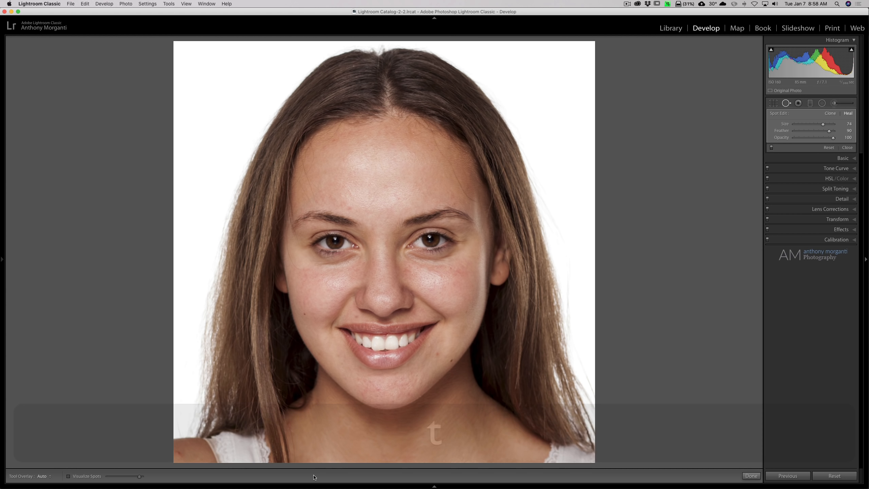
key("t")
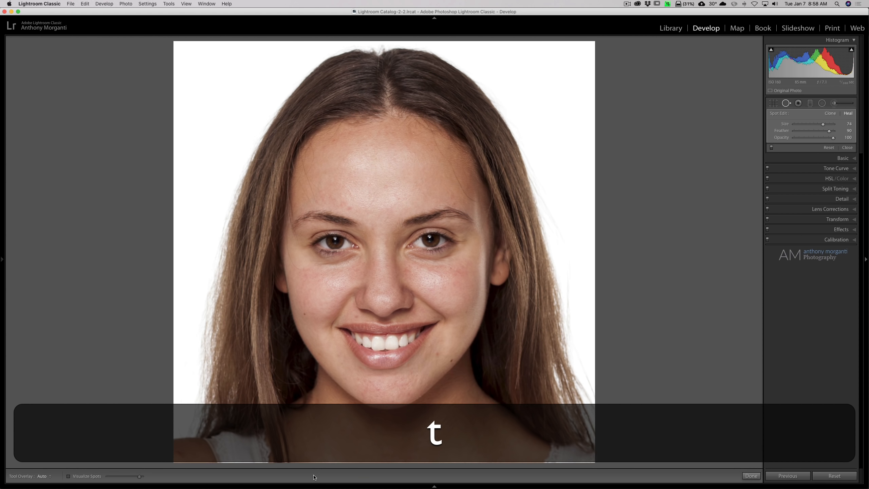
left_click(435, 486)
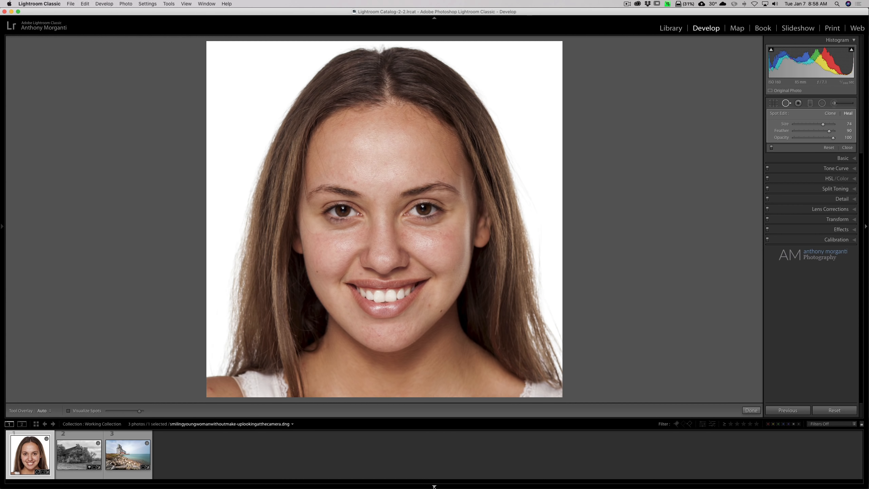
left_click(434, 487)
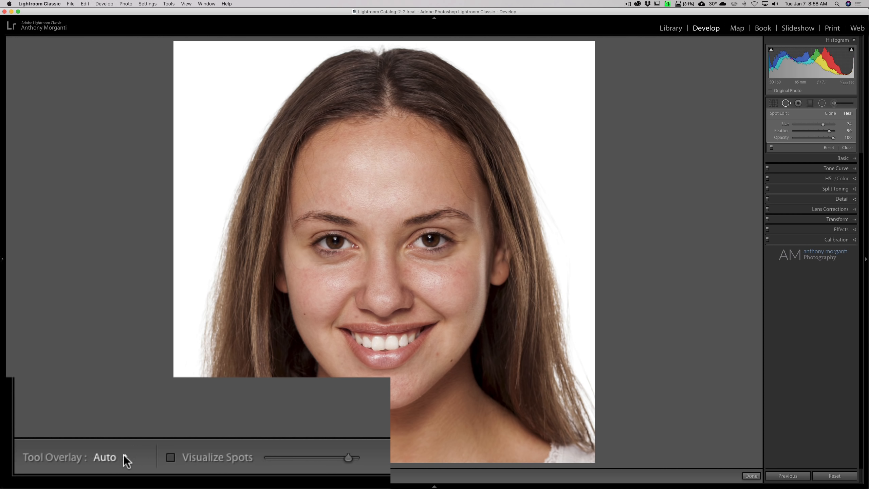
Switch the Tool Overlay to Never, then return it to Auto.
left_click(124, 456)
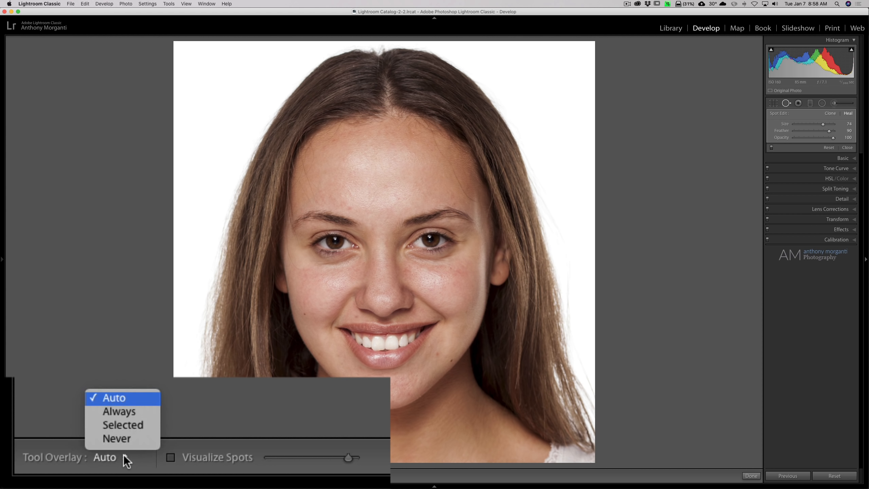
left_click(117, 439)
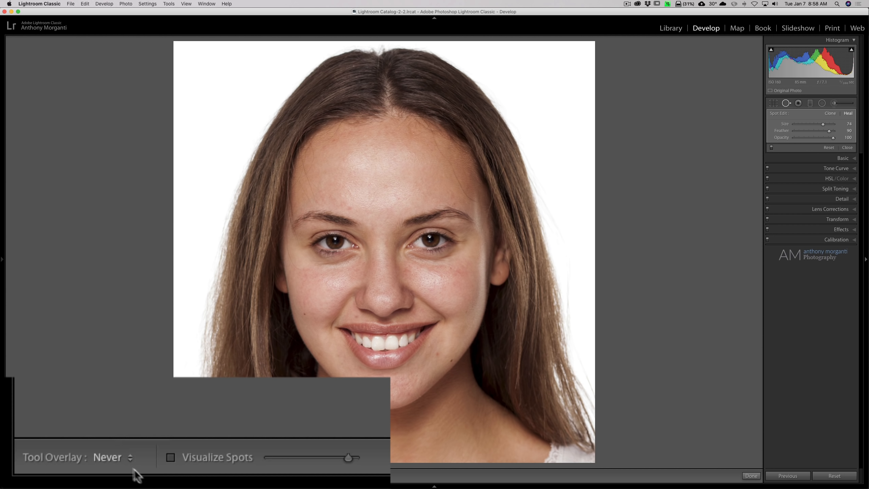
left_click(117, 456)
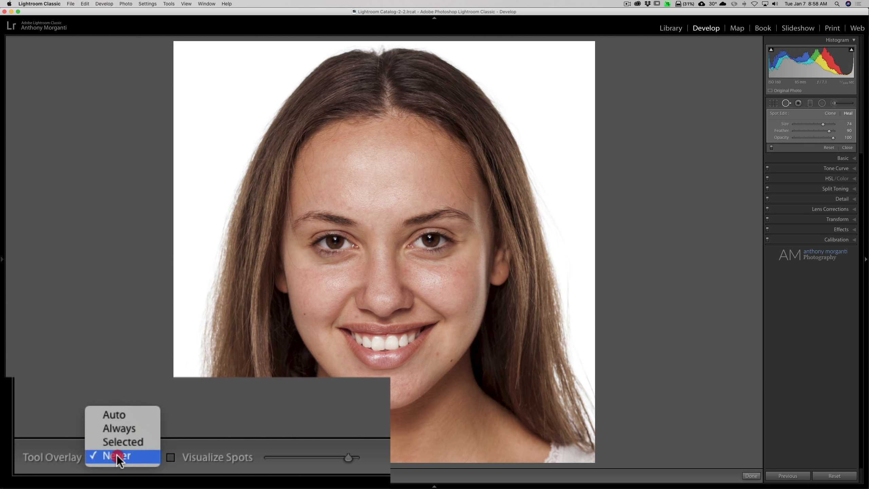
left_click(119, 415)
Add a size 64 healing spot near the forehead's centre and toggle the spot overlay while checking the existing spots.
left_click(405, 170)
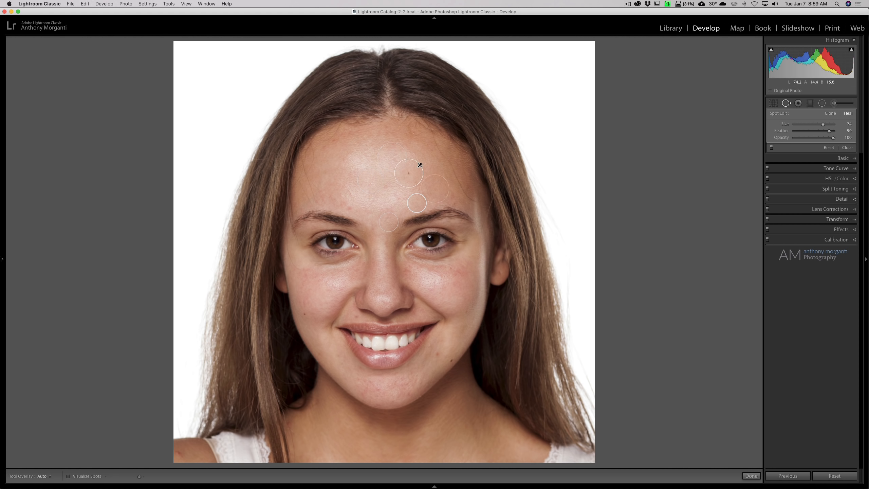
left_click(402, 165)
key("h")
left_click(392, 159)
key("h")
left_click(400, 170)
Delete all the healing spots on the portrait.
key("alt")
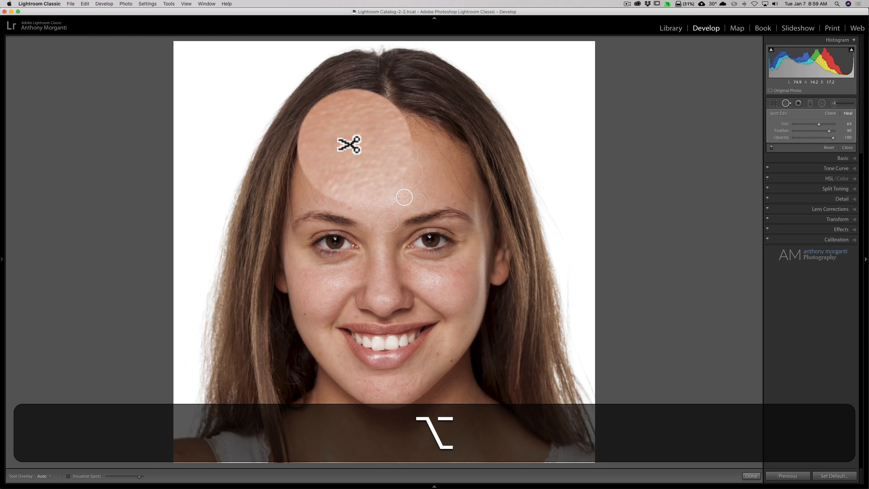
key("alt")
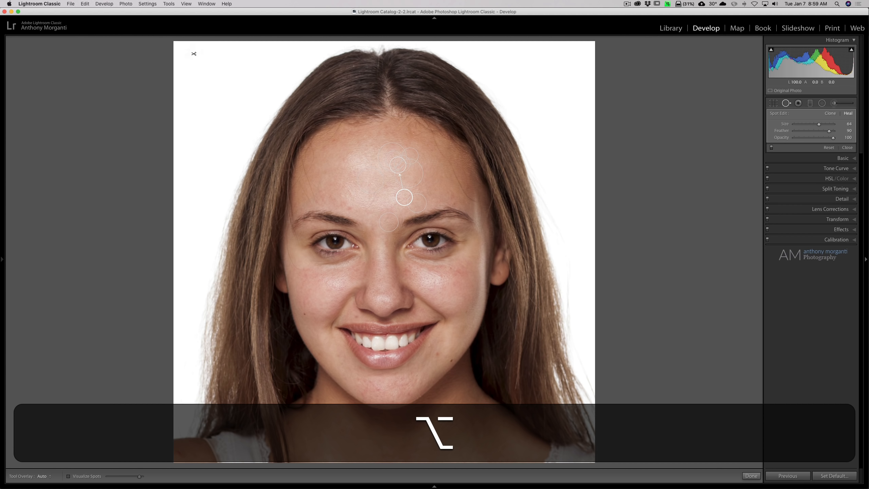
mouse_move(193, 53)
left_mouse_down()
mouse_move(471, 190)
mouse_move(588, 280)
left_mouse_up()
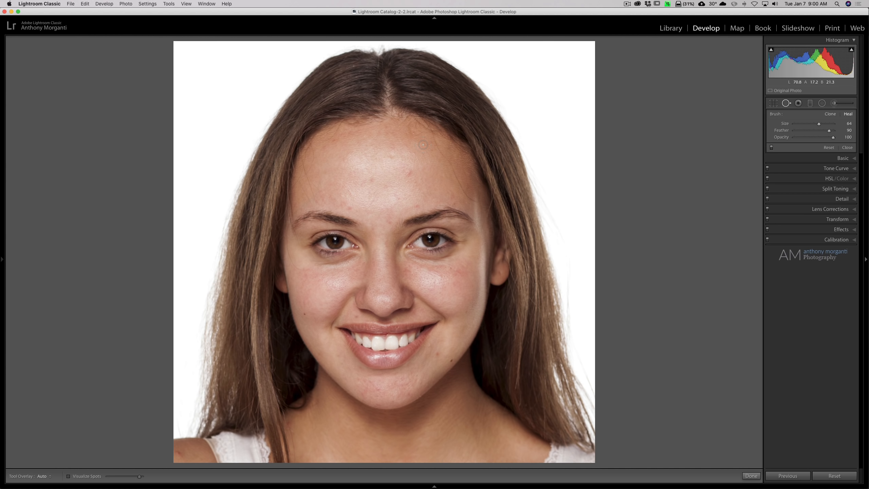
On the black-and-white barn photo, clone clean sky over the lowest power line in Clone mode with feather 23.
key("v")
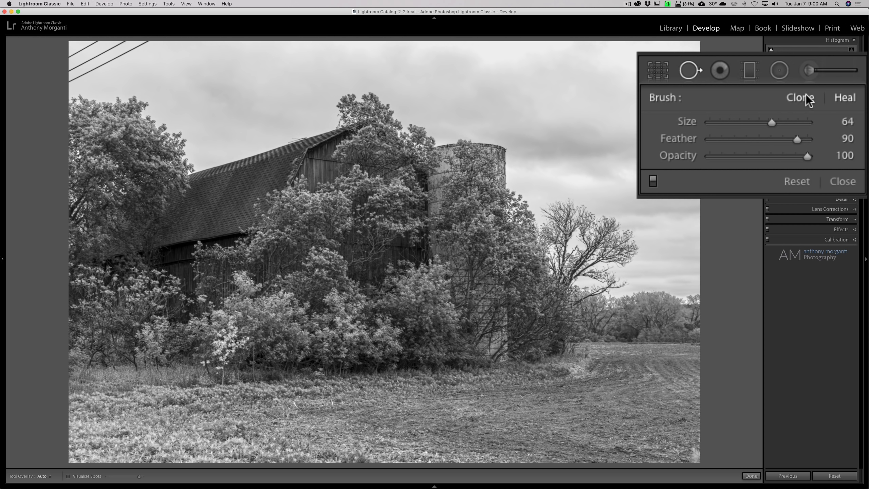
left_click_drag(797, 139, 734, 142)
mouse_move(68, 81)
left_mouse_down()
mouse_move(155, 40)
mouse_move(243, 26)
left_mouse_up()
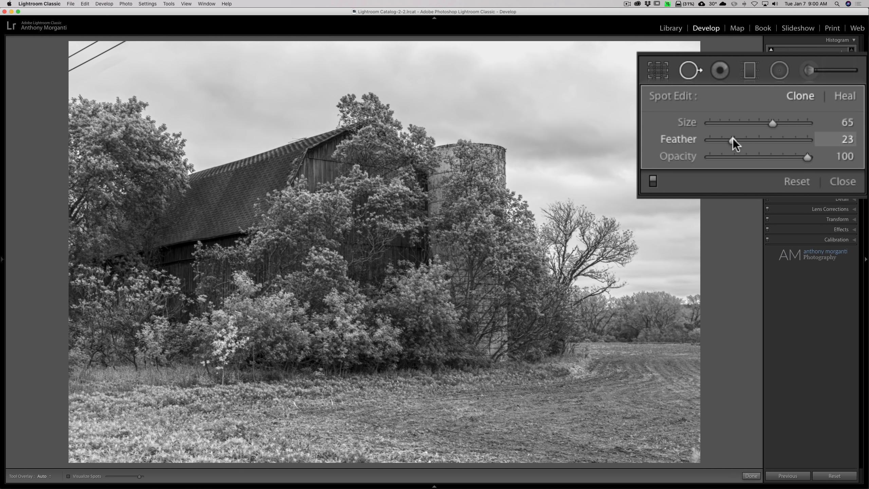
Replace the clone stroke over the lowest power line with a straight connected clone stroke at feather 76.
left_click_drag(733, 138, 785, 141)
key("Delete")
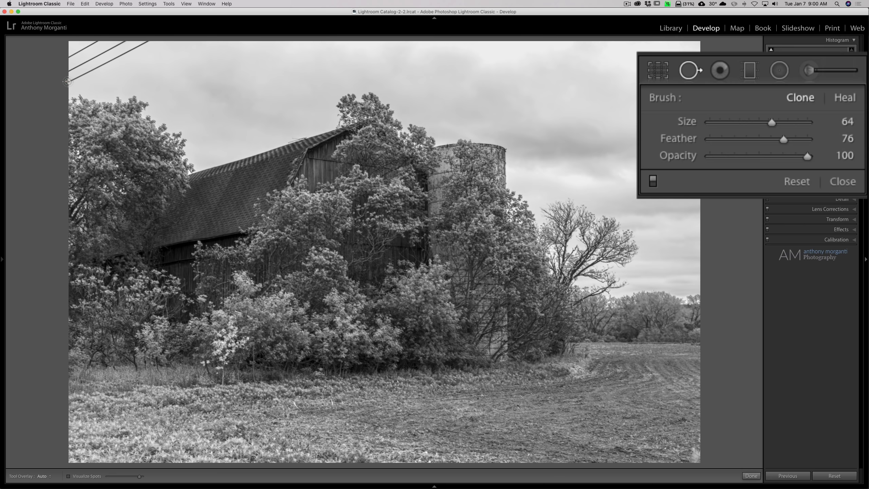
left_click(67, 81)
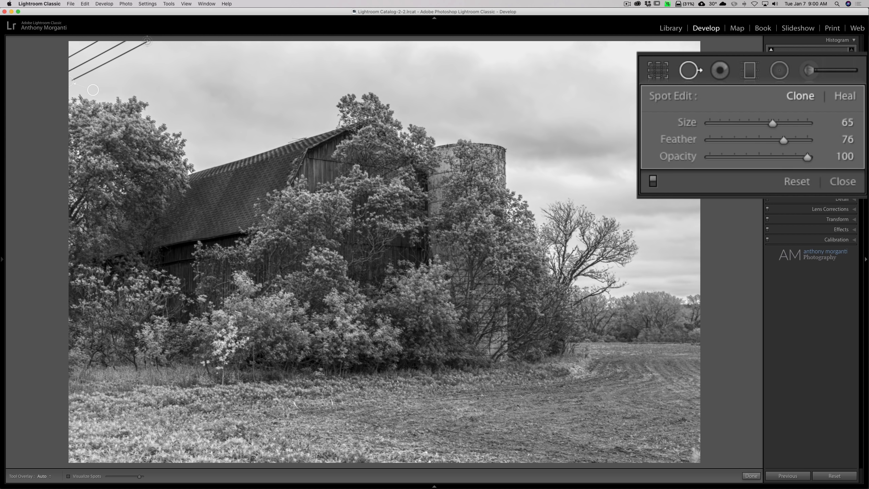
key("shift")
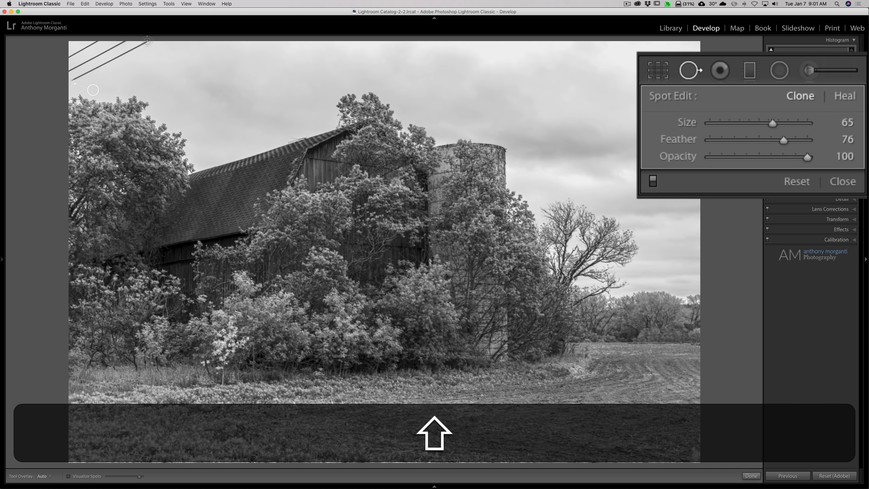
left_click(147, 42, "shift")
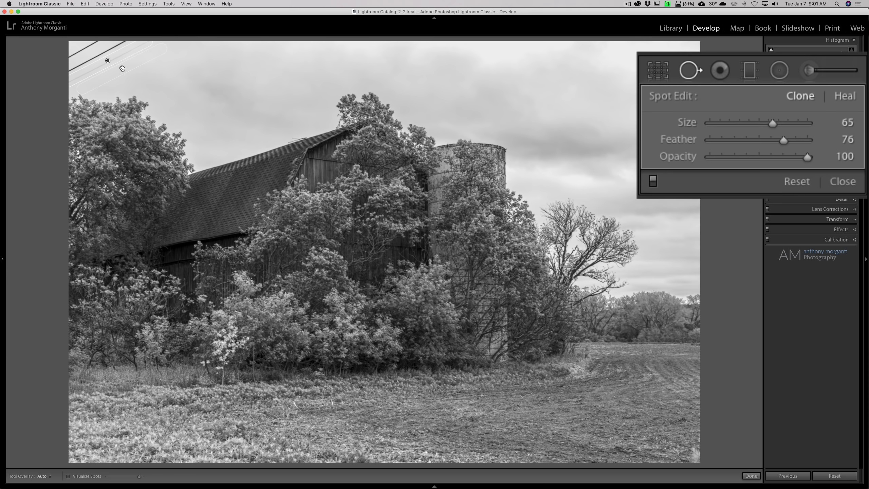
left_click_drag(123, 69, 124, 70)
Try feather 0 on the power-line clone stroke, then set its size to 76 and feather to 57.
left_click_drag(786, 140, 684, 147)
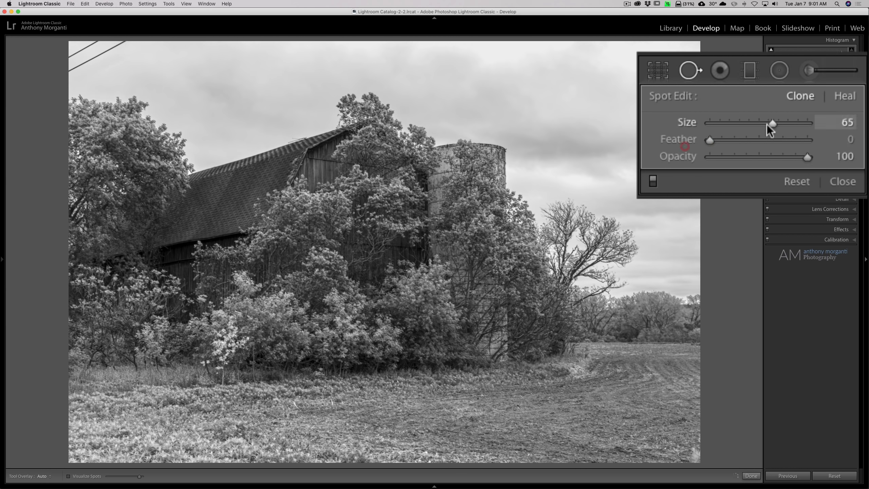
mouse_move(777, 124)
left_mouse_down()
mouse_move(794, 122)
mouse_move(785, 122)
left_mouse_up()
left_click_drag(712, 140, 764, 140)
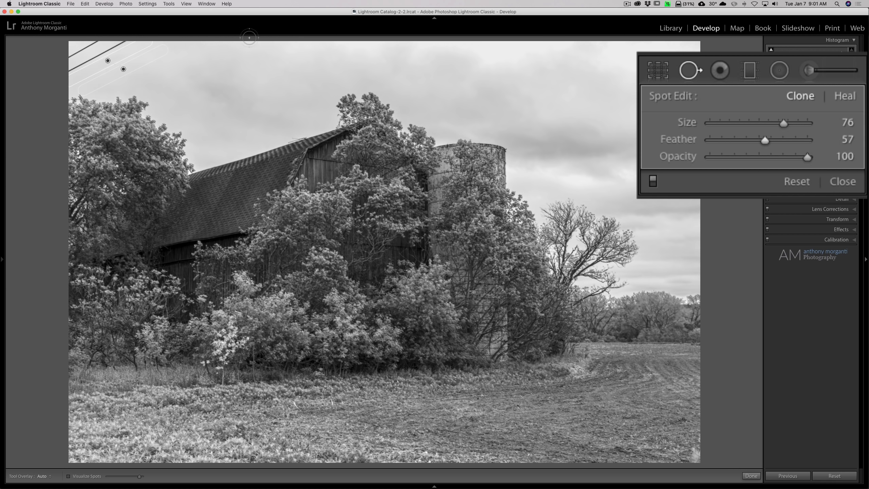
Go to the waterfront grain elevator photo and set the Clone brush to size 75 and feather 68.
key("Right")
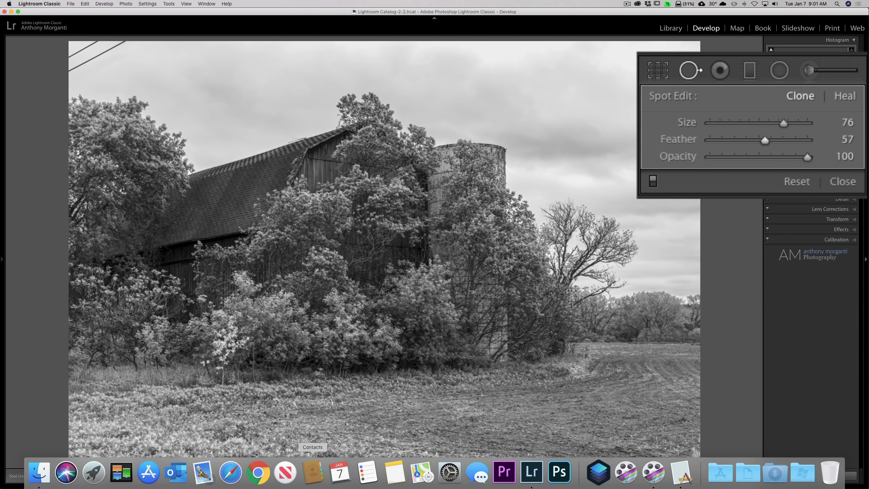
left_click(434, 485)
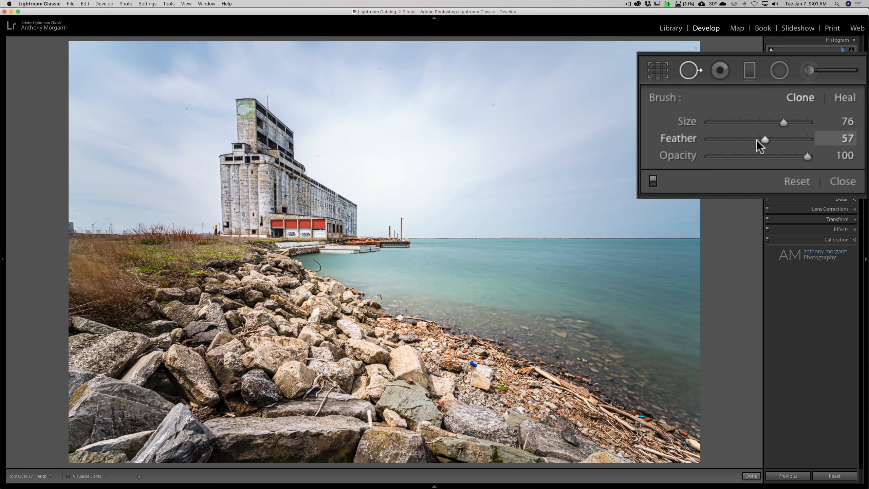
left_click_drag(765, 139, 776, 139)
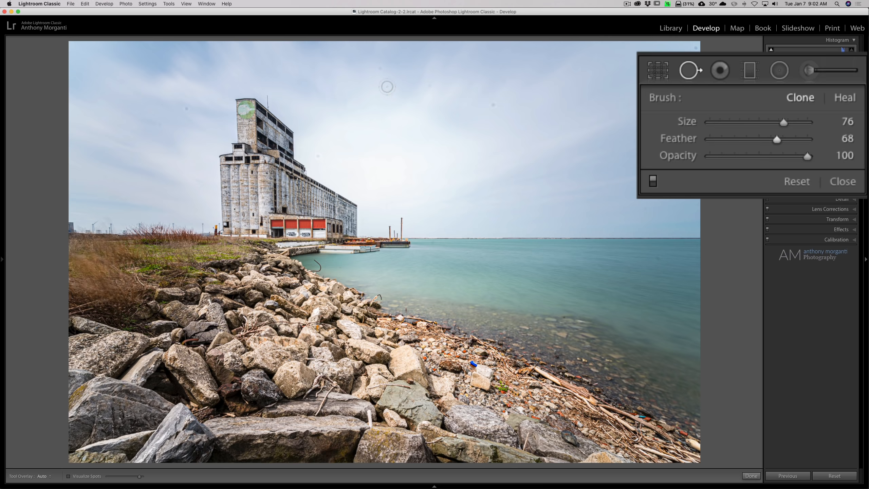
scroll(398, 64, "down", 1)
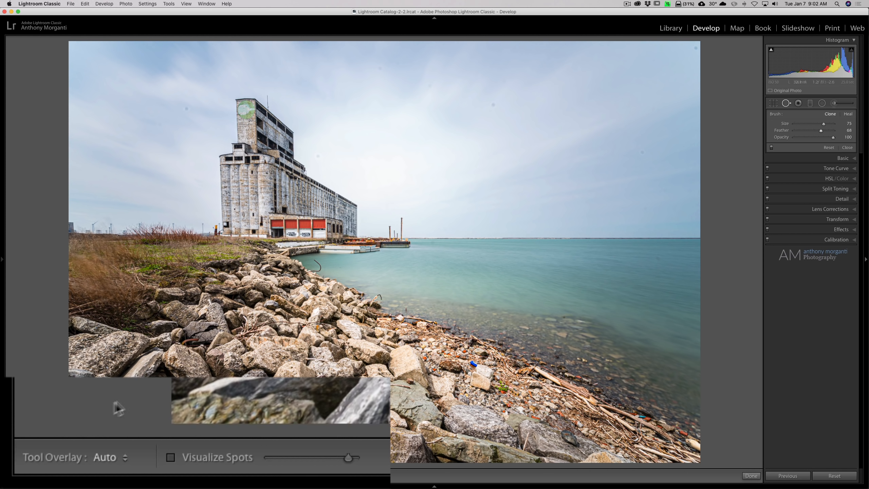
Turn on Visualize Spots and clone out six dust spots in the right part of the sky.
left_click(172, 458)
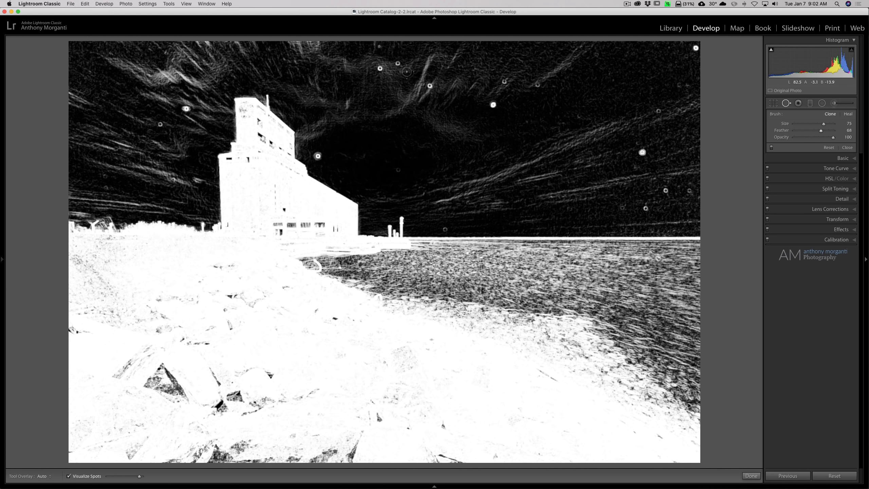
scroll(691, 49, "up", 2)
left_click(696, 48)
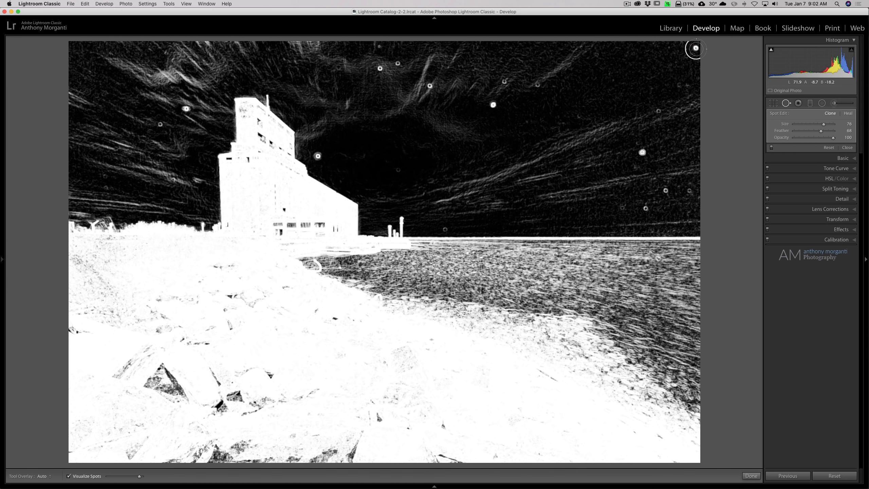
left_click(658, 111)
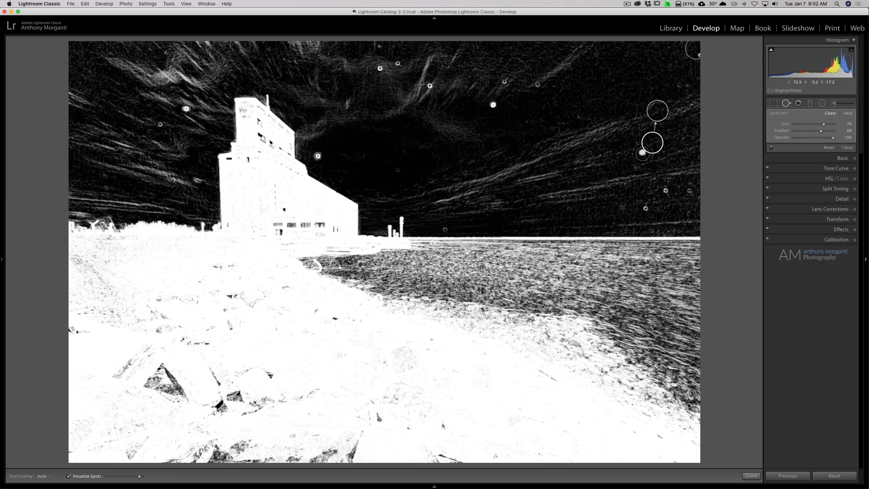
left_click(643, 153)
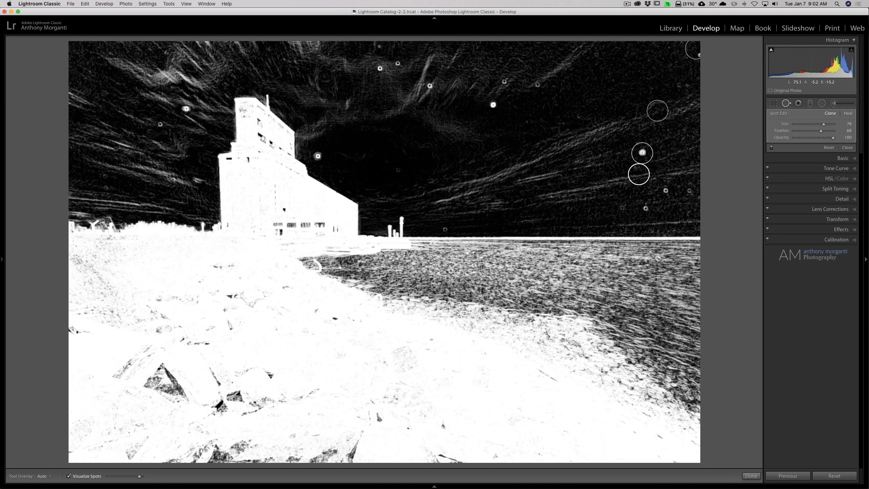
left_click(689, 190)
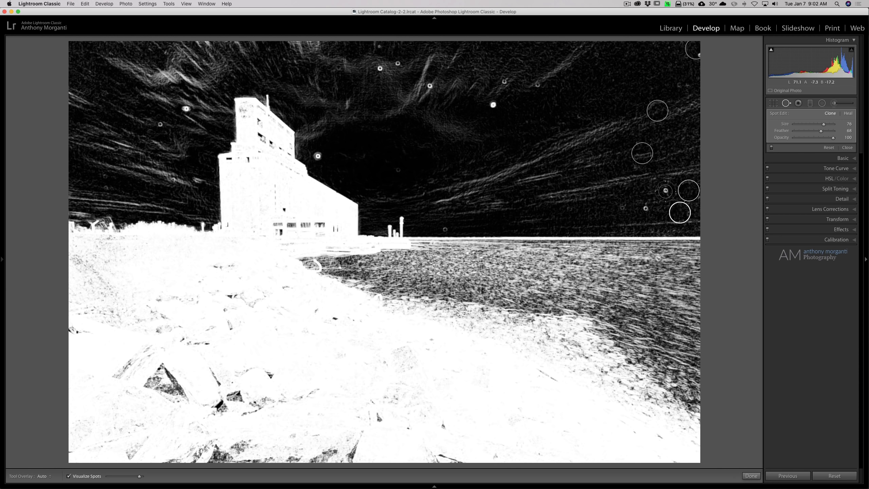
left_click(665, 191)
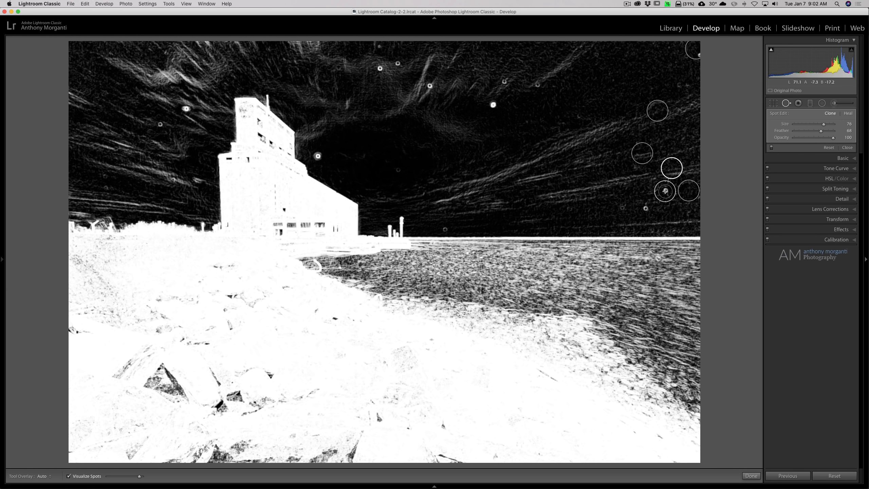
left_click(645, 208)
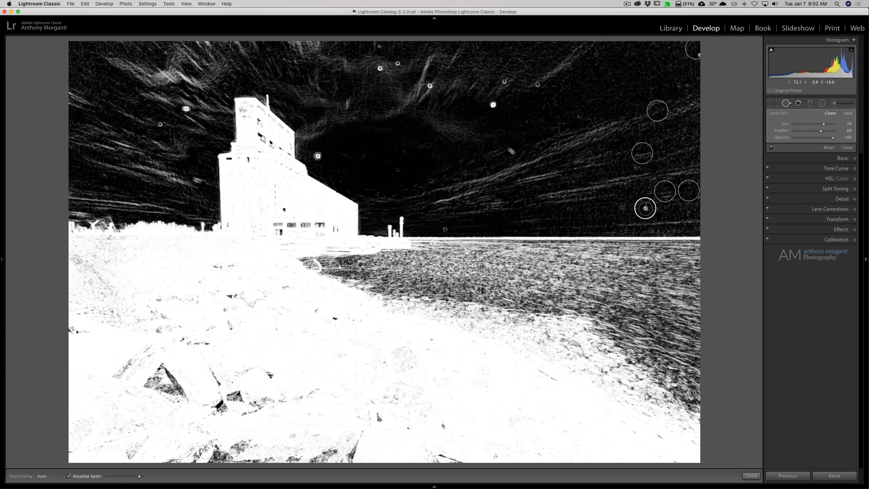
Clone out seven dust spots across the upper middle of the sky.
left_click(493, 106)
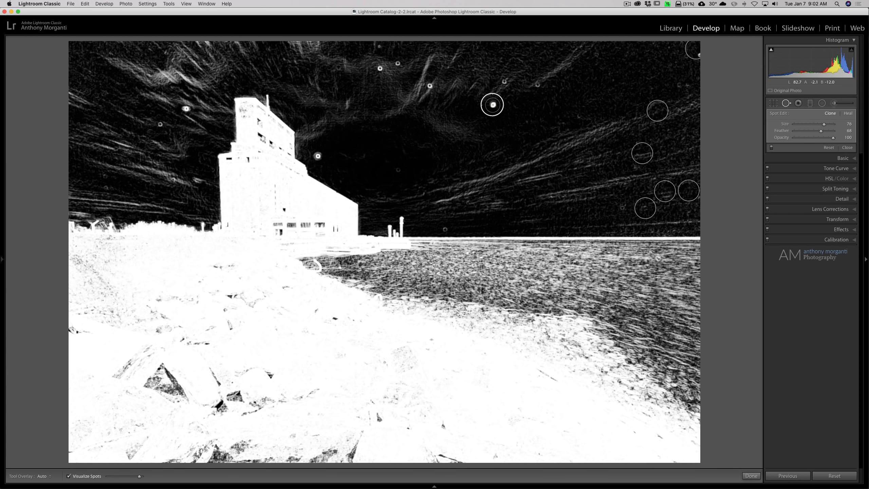
left_click(537, 84)
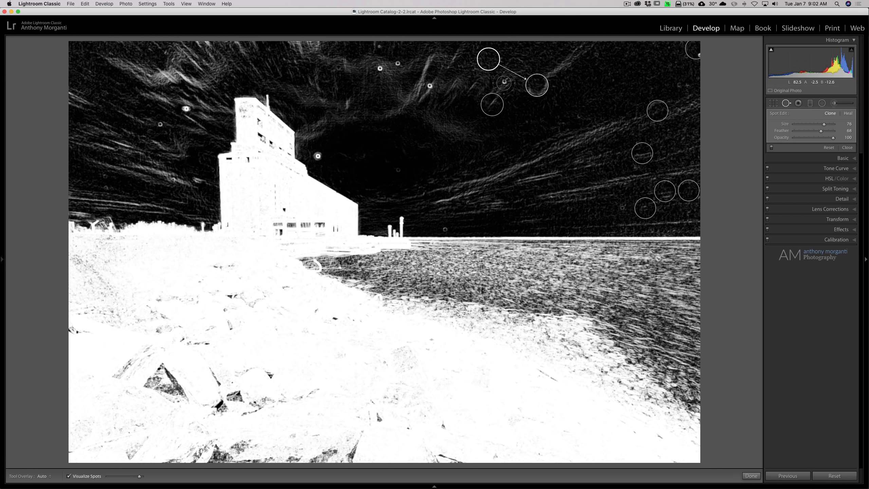
left_click(504, 82)
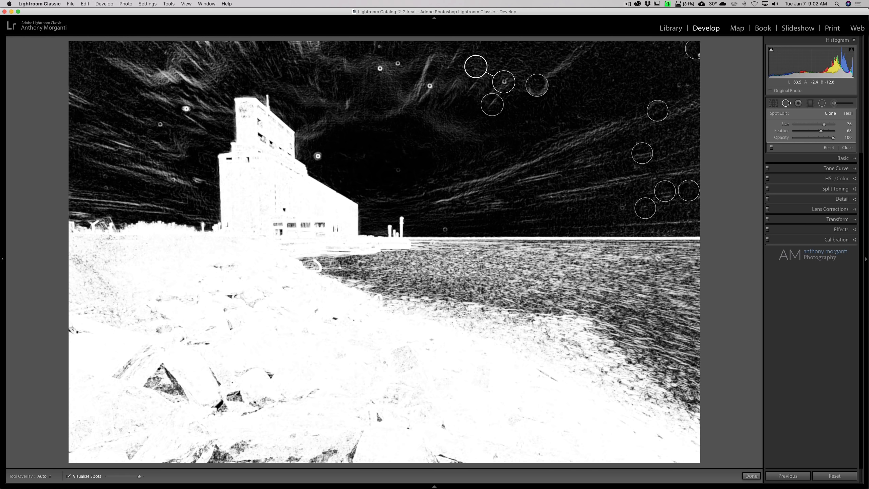
left_click(429, 86)
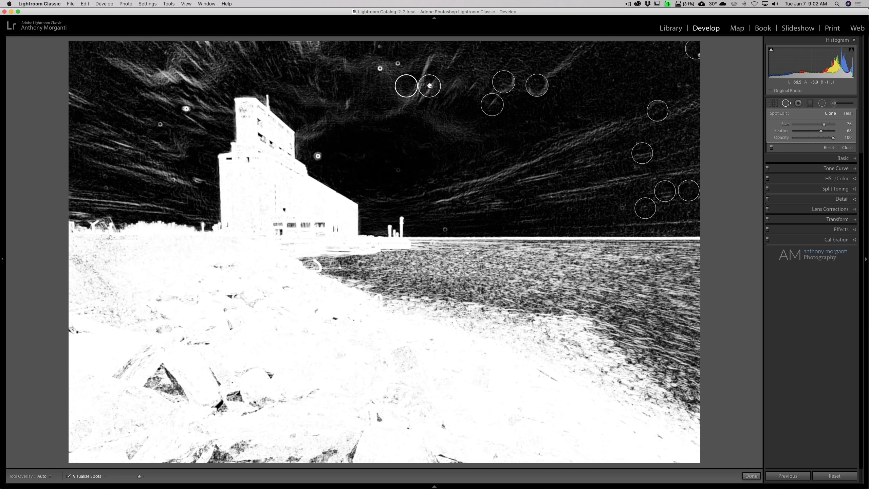
left_click(398, 63)
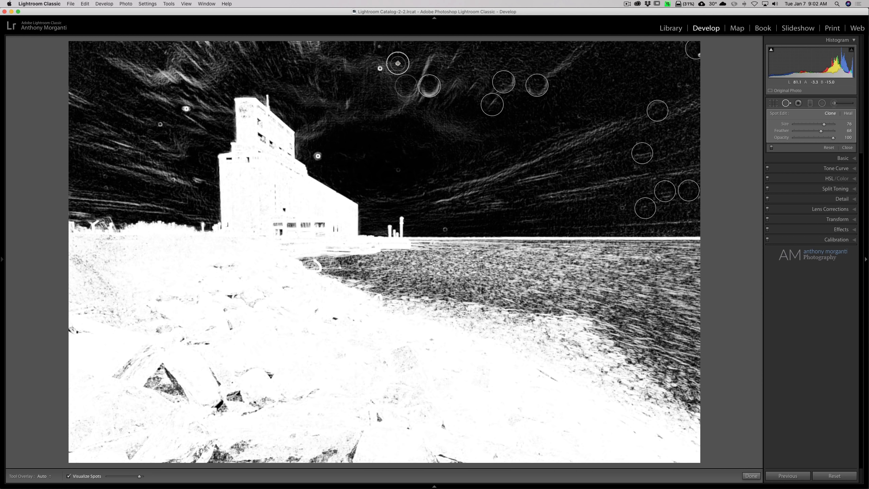
left_click(379, 47)
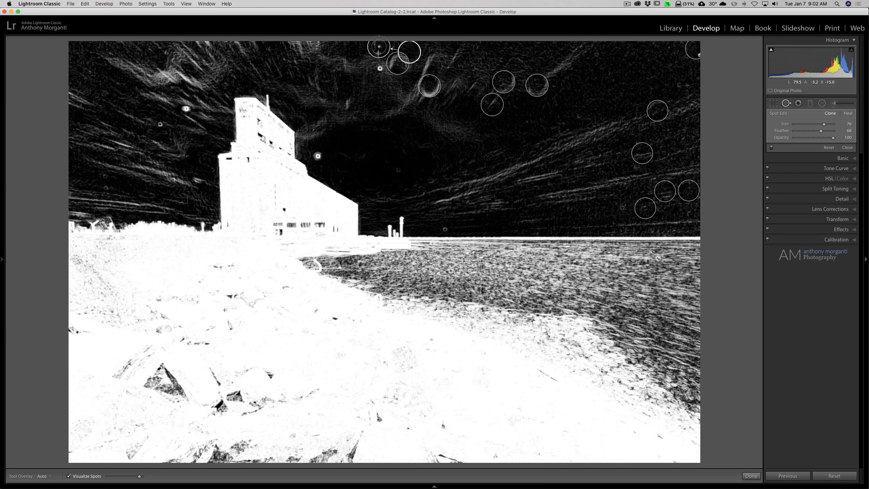
left_click(380, 68)
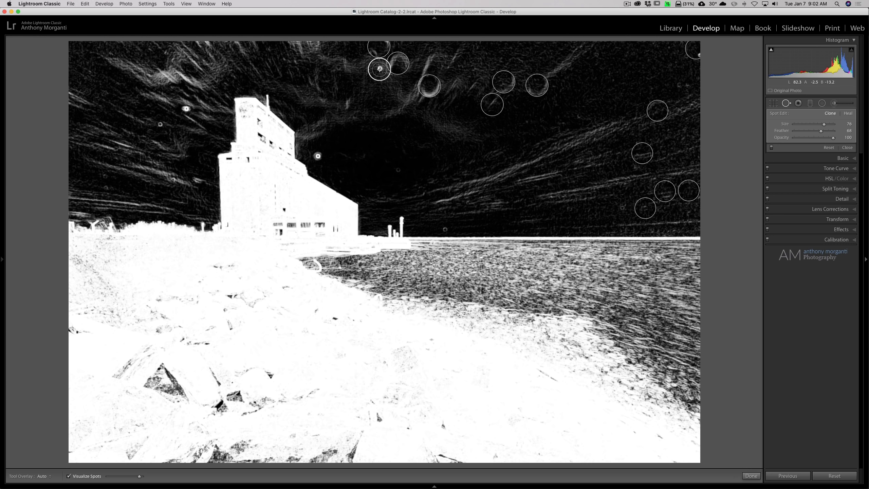
Clone out the dust spot beside the building's right roofline and two more in the sky to its left.
left_click(318, 156)
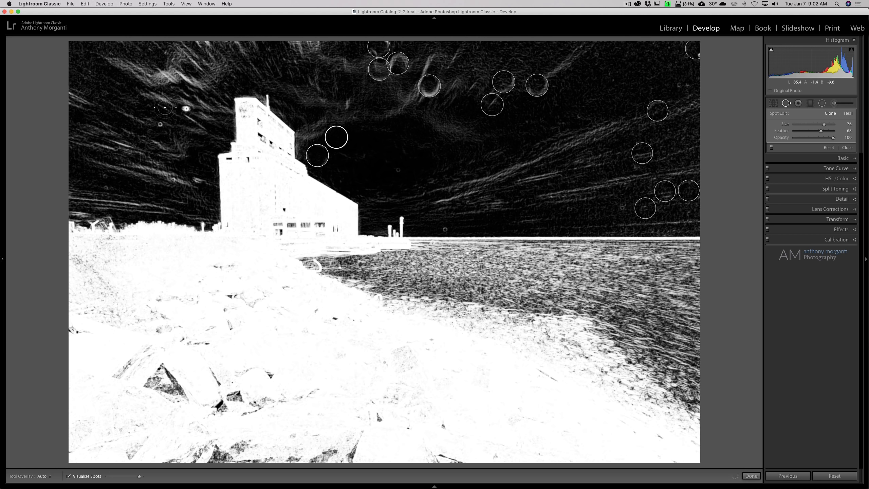
left_click(185, 108)
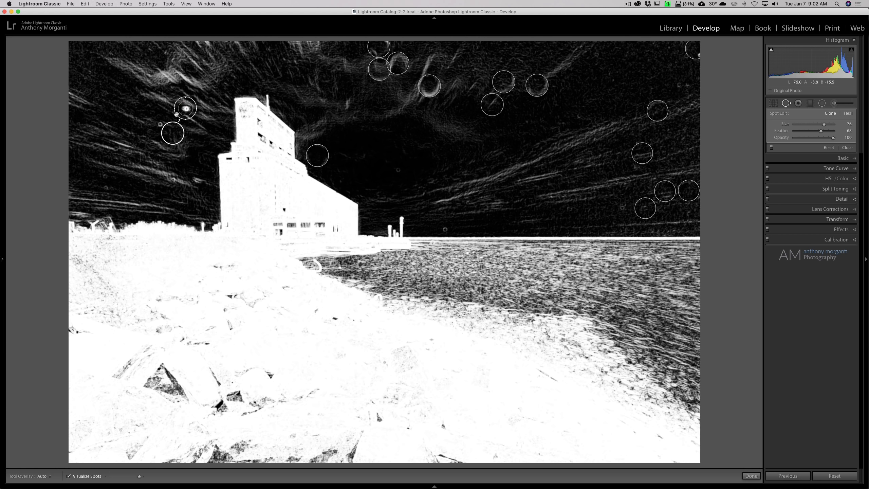
left_click(160, 124)
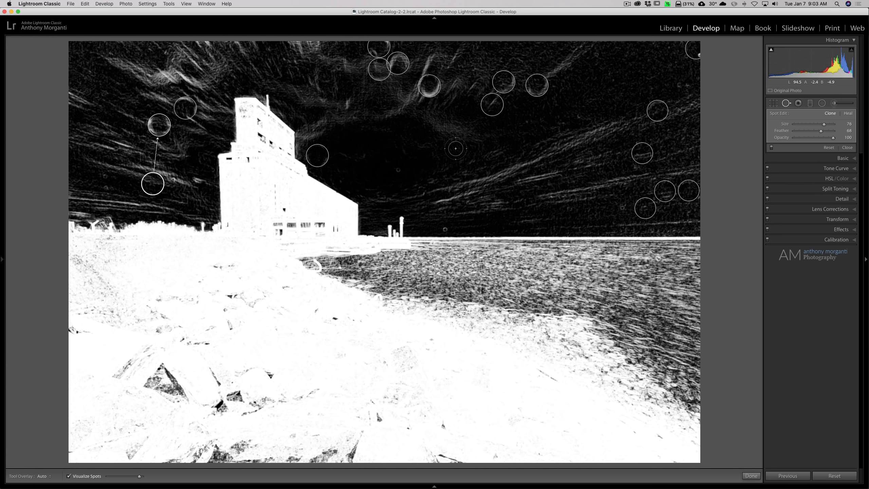
Clone over the dust spot just above the horizon and reposition its source on clear sky up and to the right.
left_click(444, 230)
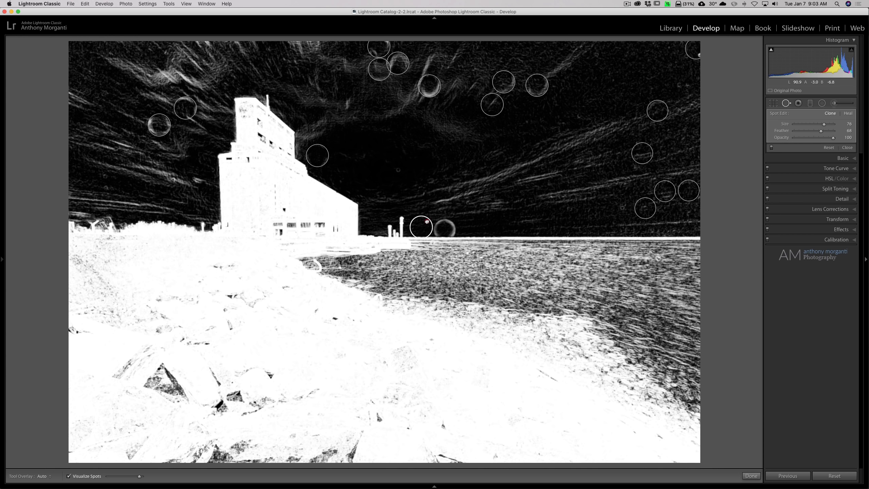
left_click_drag(423, 229, 420, 197)
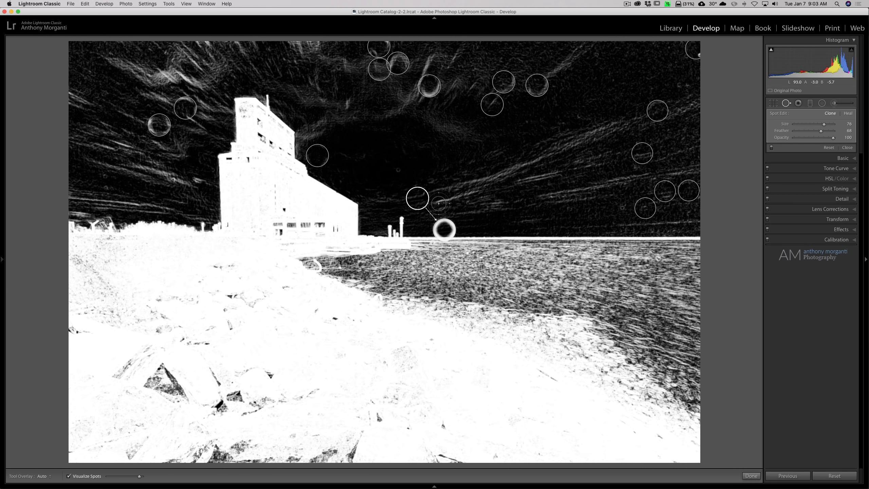
left_click_drag(423, 206, 475, 222)
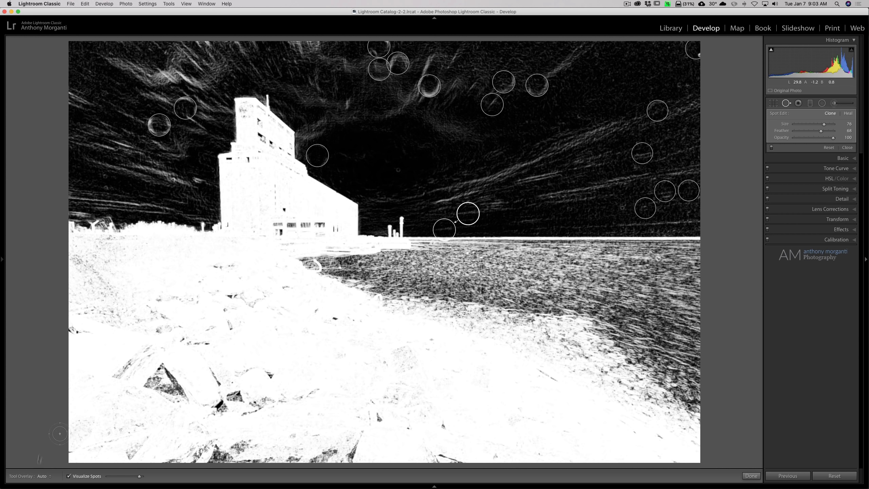
Turn off Visualize Spots and replace the clone spot above the horizon with a smaller one at brush size 70.
left_click(69, 476)
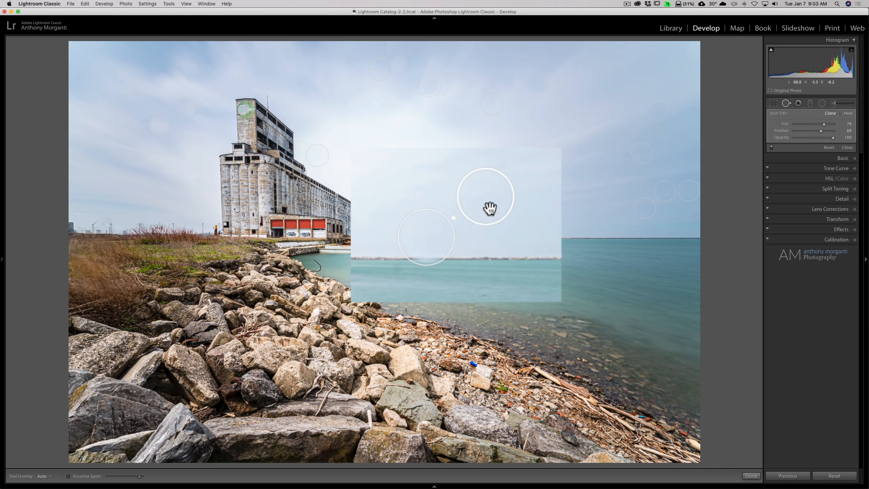
key("BackSpace")
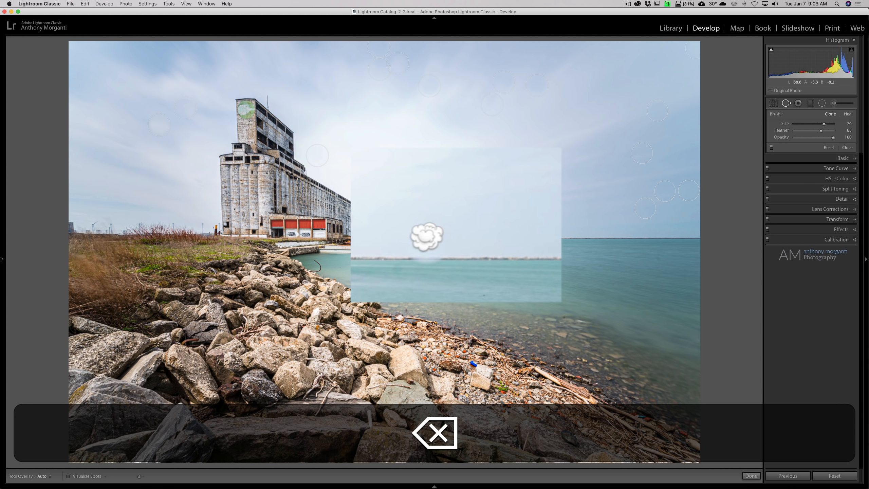
scroll(408, 191, "down", 1)
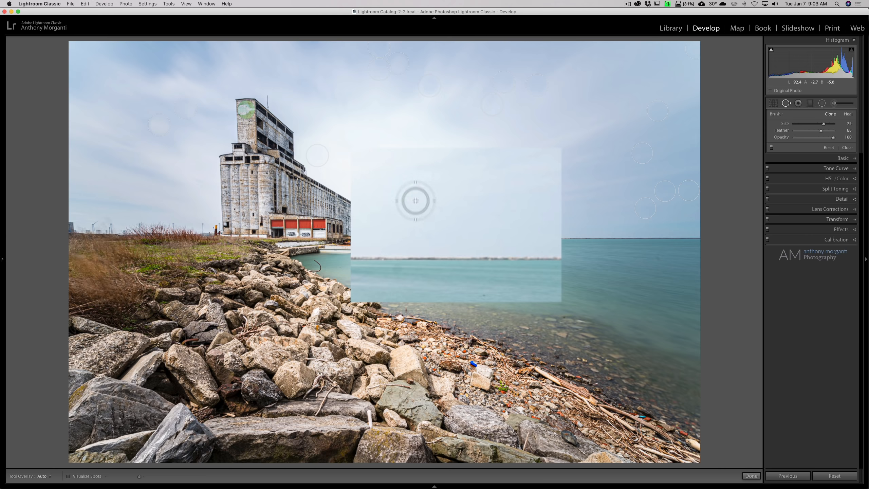
scroll(424, 233, "down", 5)
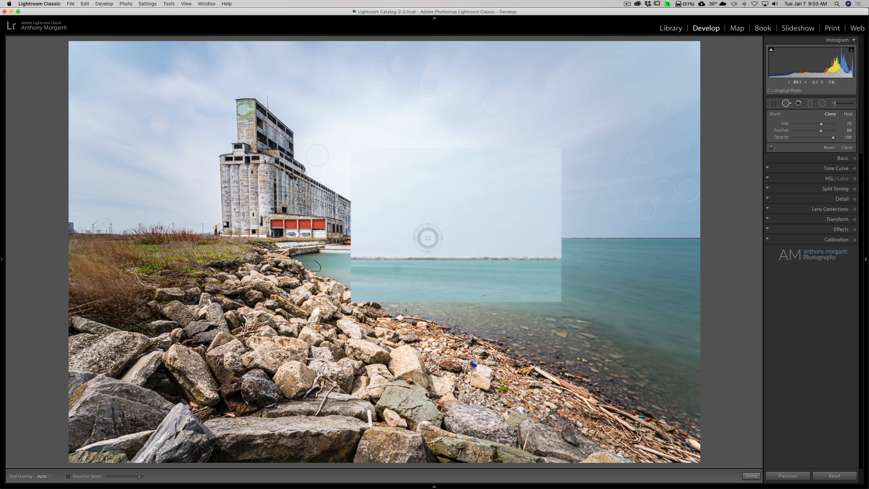
left_click(428, 238)
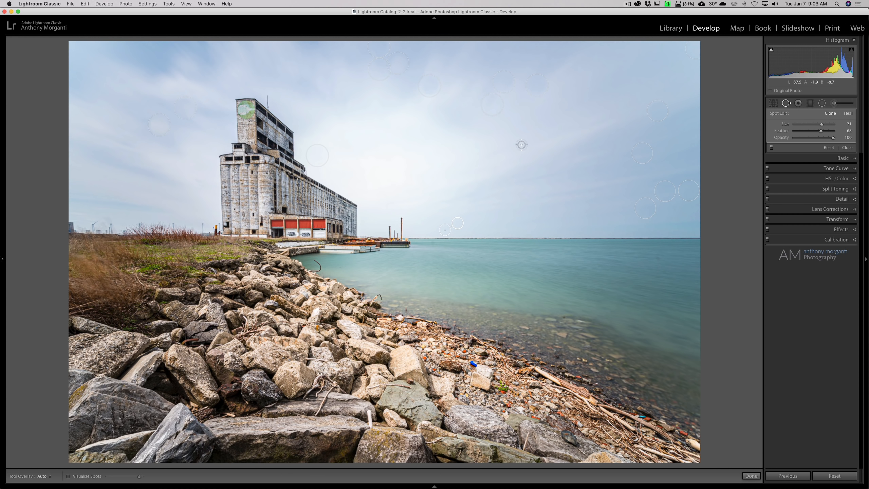
Set the tool overlay to Never and inspect the retouched sky in Visualize Spots before returning to the normal view.
key("h")
left_click(68, 476)
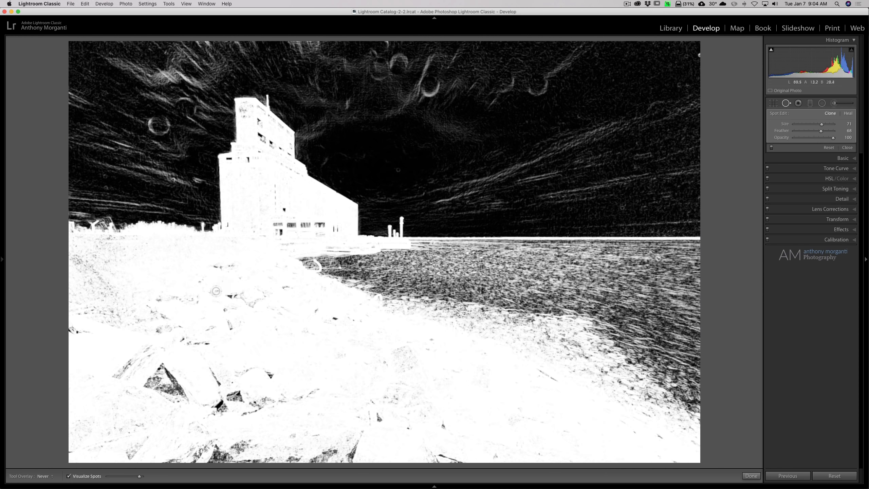
left_click(69, 476)
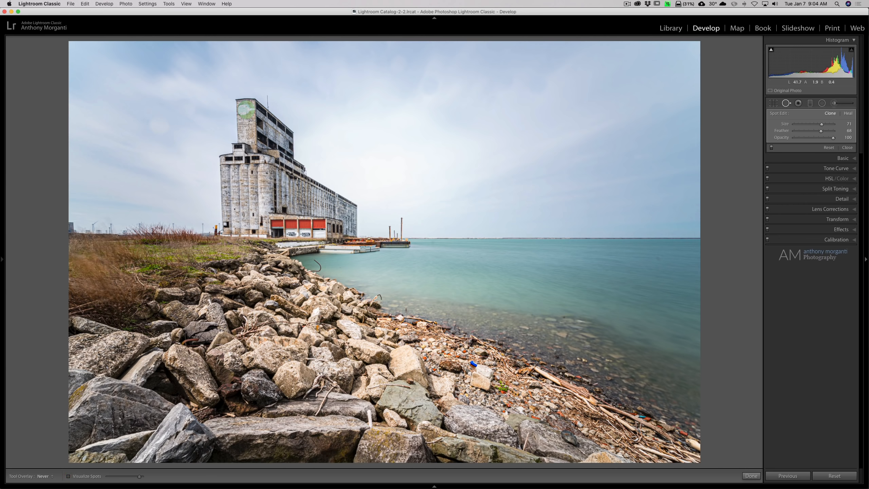
Delete all the spot corrections with a marquee across the whole sky and check the dust spots in Visualize Spots.
key("alt")
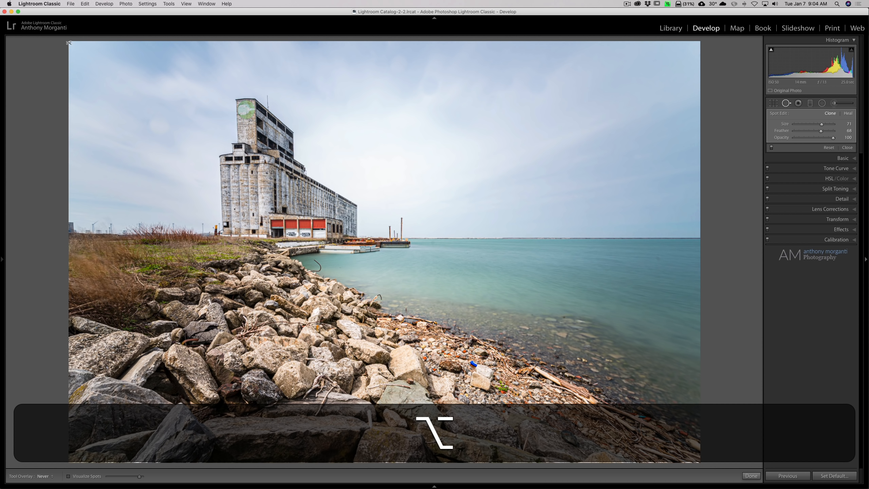
mouse_move(80, 44)
left_mouse_down()
mouse_move(650, 183)
mouse_move(709, 246)
left_mouse_up()
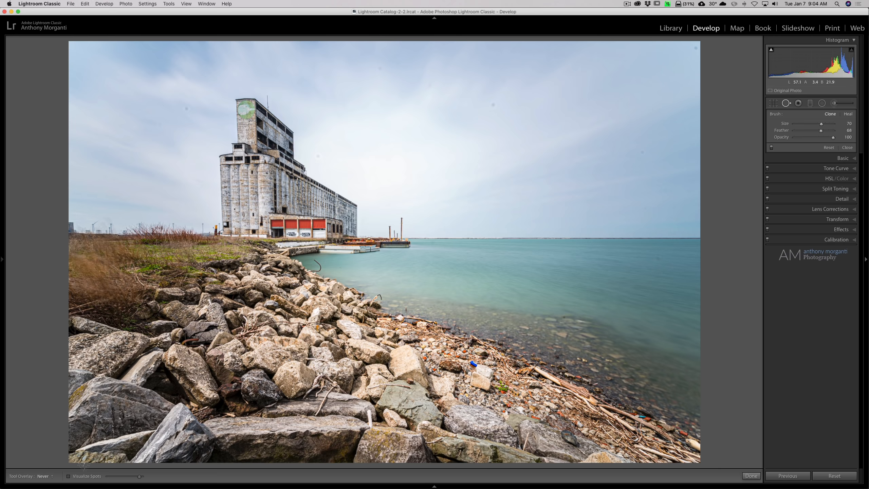
left_click(68, 477)
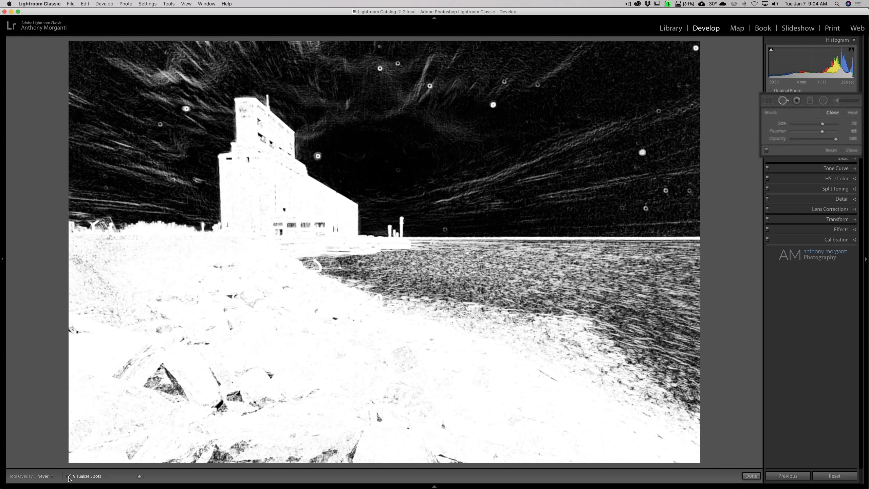
left_click(68, 477)
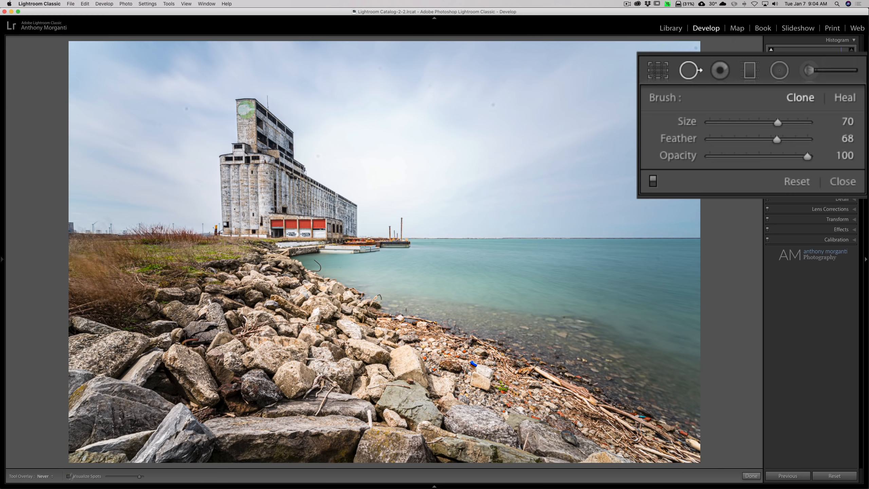
Try cloning out the dark dust spot in the upper middle sky with a repositioned source, and remove that clone spot.
left_click(431, 86)
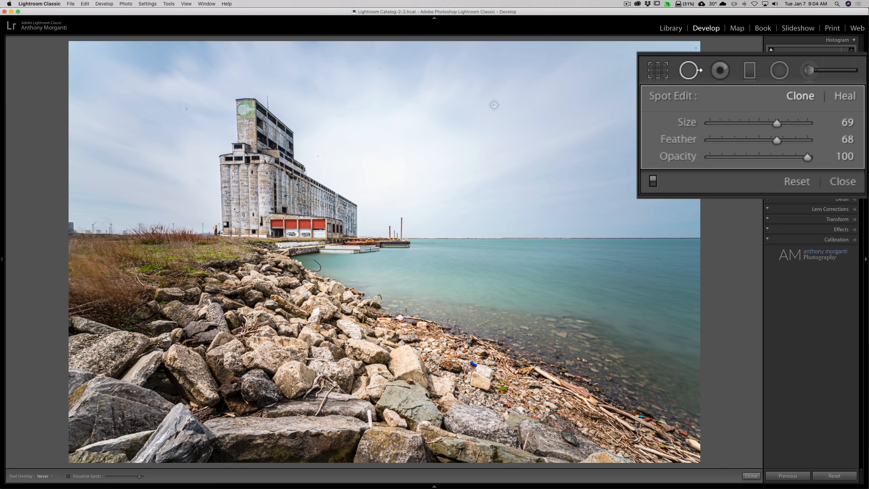
mouse_move(493, 105)
left_mouse_down()
mouse_move(473, 123)
mouse_move(525, 117)
mouse_move(532, 96)
mouse_move(485, 92)
mouse_move(464, 101)
mouse_move(482, 120)
mouse_move(507, 94)
left_mouse_up()
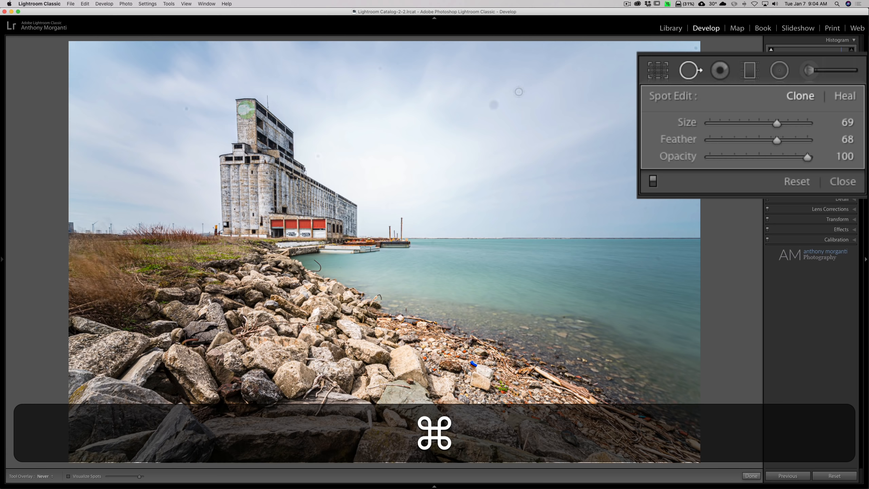
key("BackSpace")
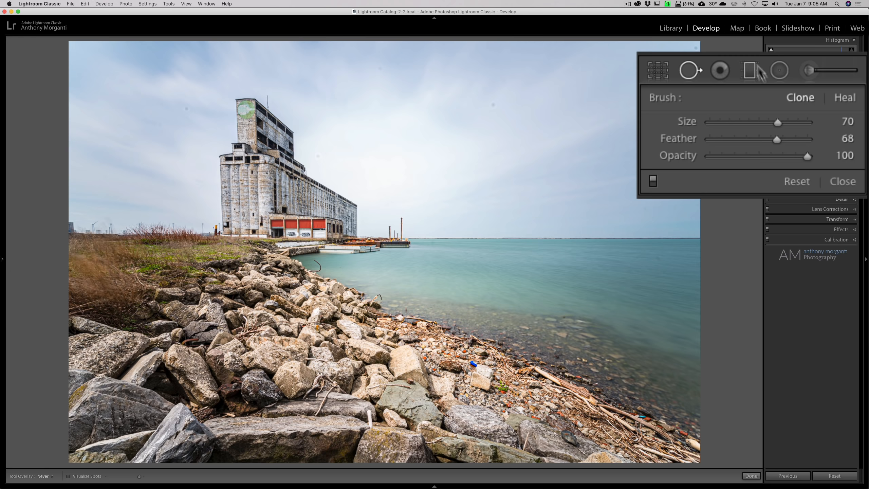
Switch Spot Removal to Heal and heal the dark dust spot in the upper middle sky at brush size 70.
left_click(845, 98)
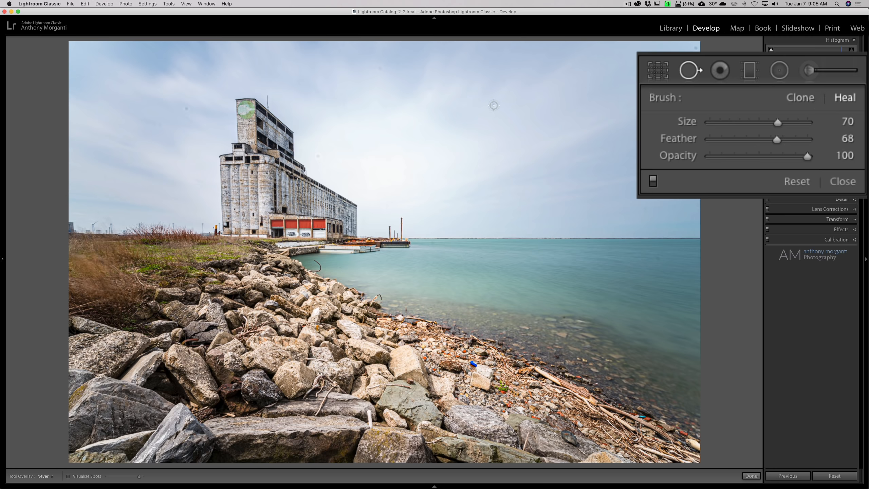
left_click(493, 105)
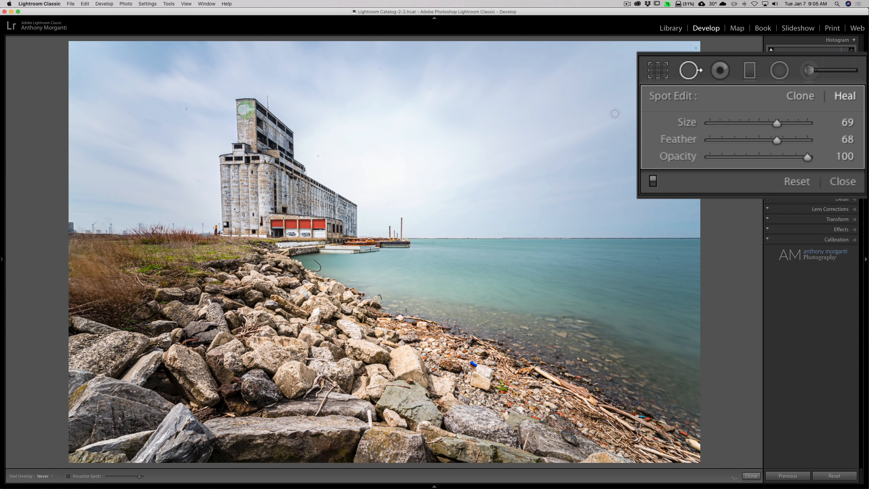